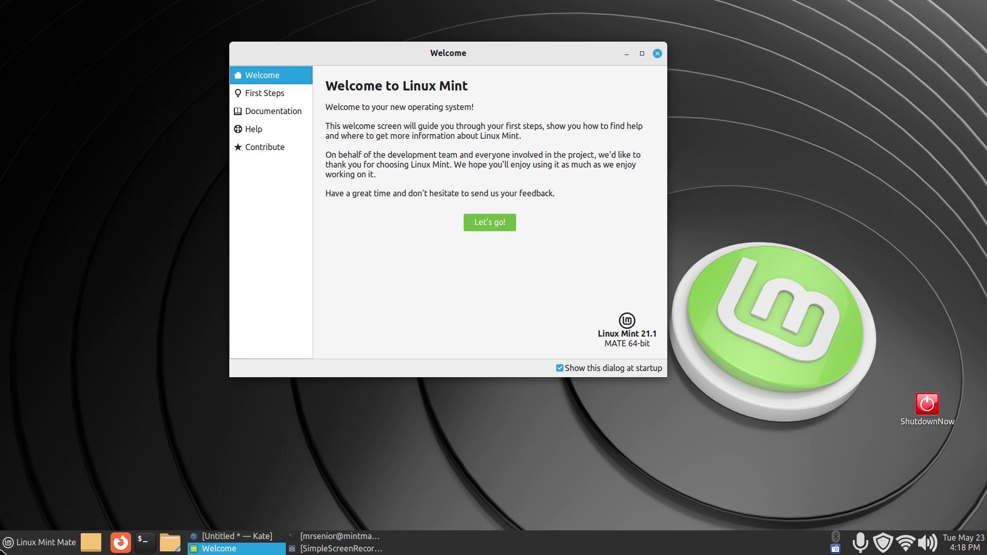
Bring up the shutdown prompt from the applications menu and cancel it.
{"action": "left_click", "coordinate": [28, 542]}
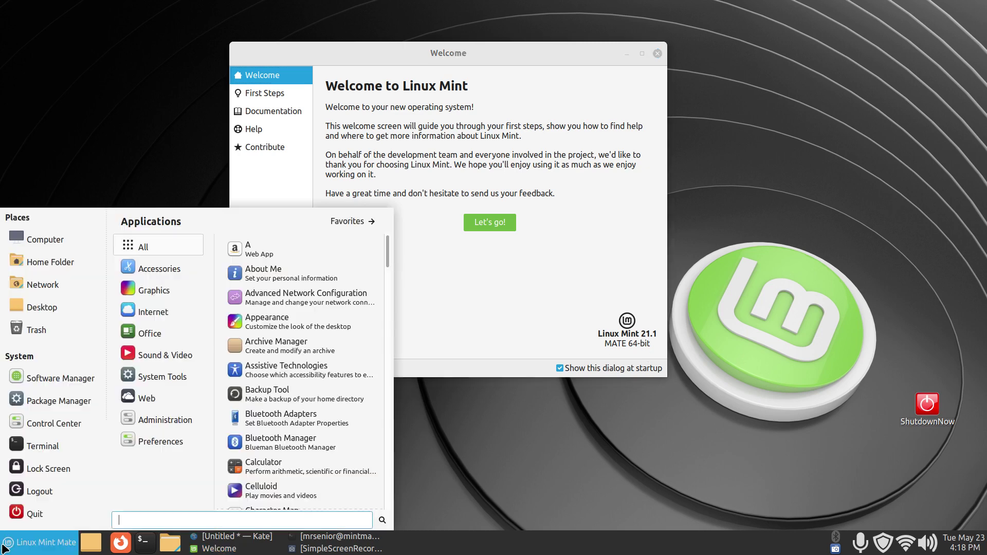
{"action": "left_click", "coordinate": [31, 512]}
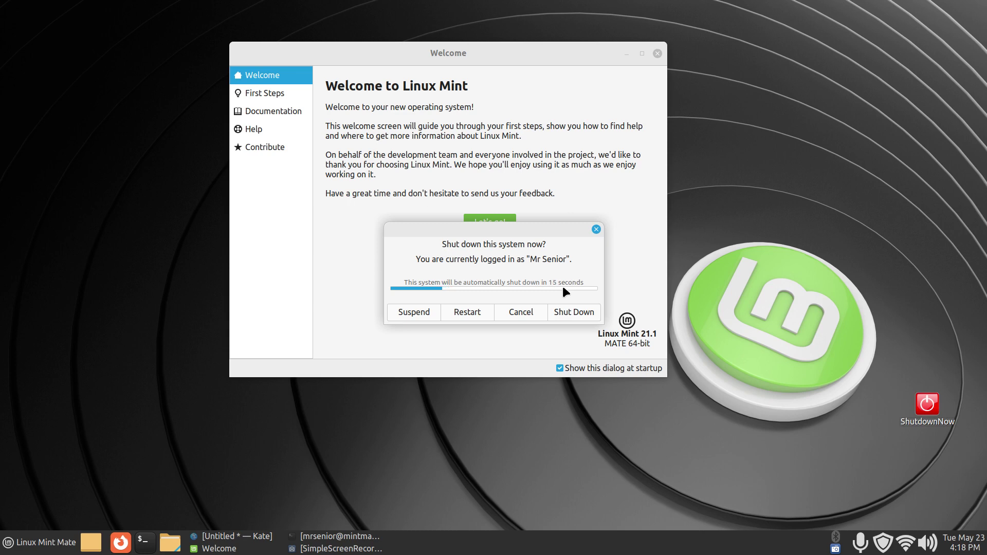
{"action": "left_click", "coordinate": [521, 312]}
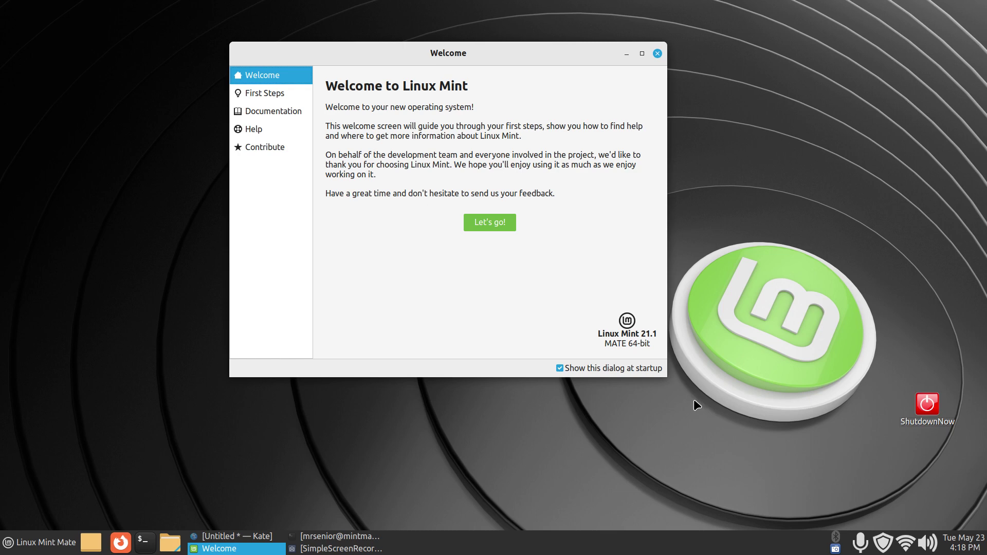
Highlight the Resolution value in the neofetch terminal, then close the terminal and Welcome window.
{"action": "left_click", "coordinate": [339, 537]}
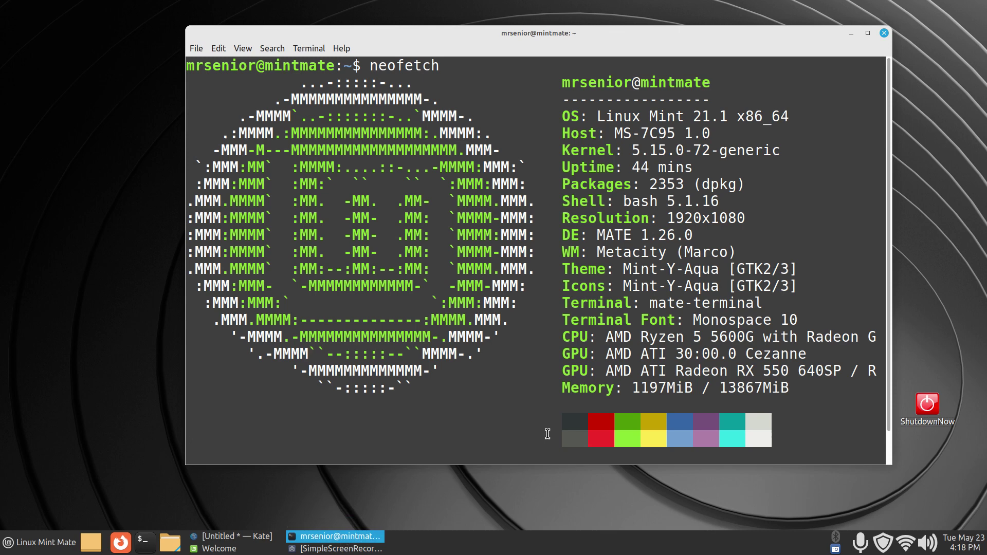
{"action": "left_click_drag", "start_coordinate": [668, 218], "coordinate": [755, 219]}
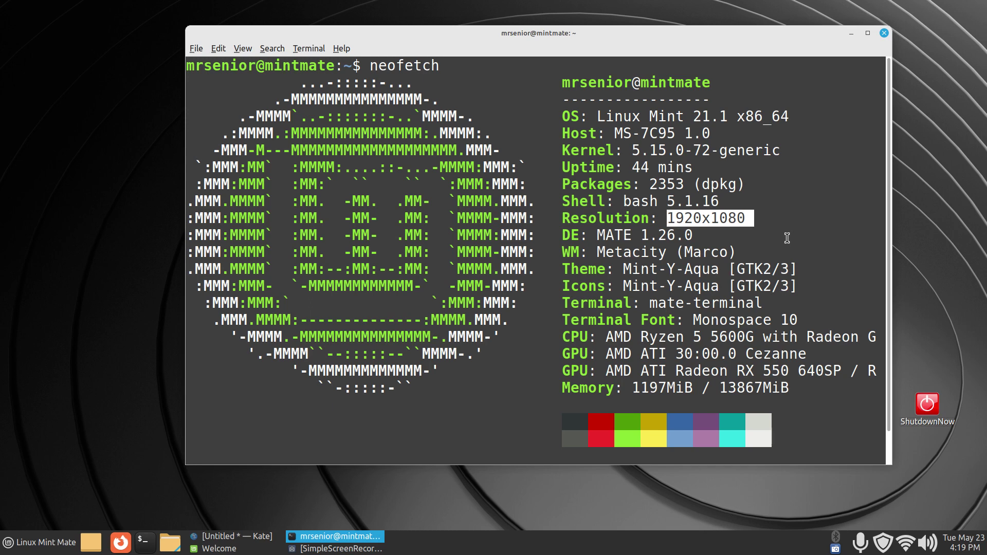
{"action": "key", "text": "alt+F4"}
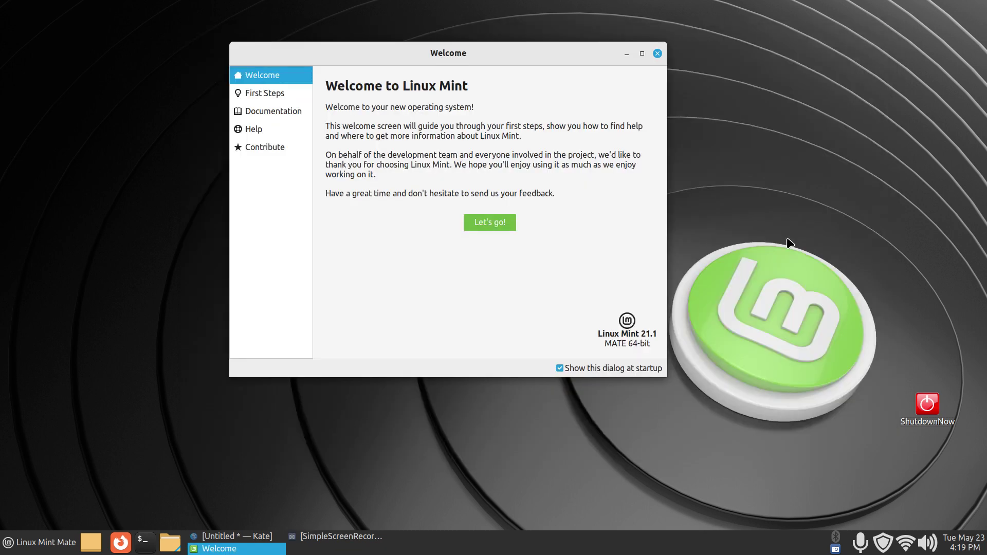
{"action": "key", "text": "alt+F4"}
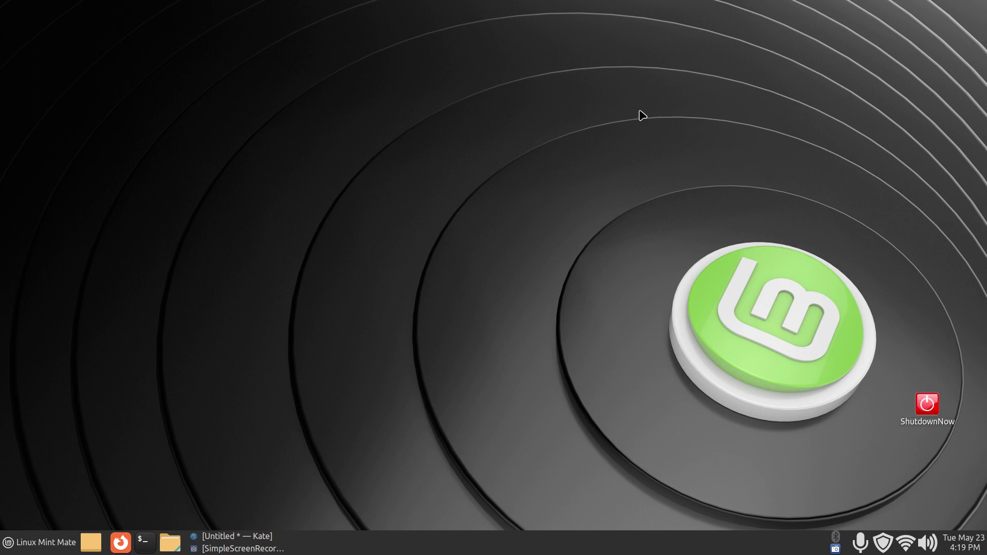
Start a new desktop launcher, move its dialog upper right, and name it 'Powerdown NOW'.
{"action": "right_click", "coordinate": [677, 104]}
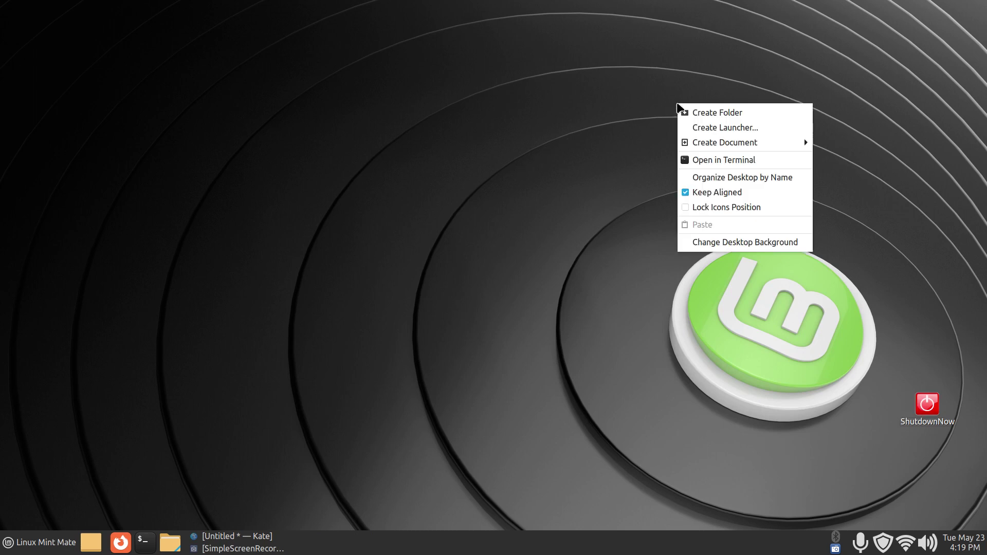
{"action": "left_click", "coordinate": [741, 132]}
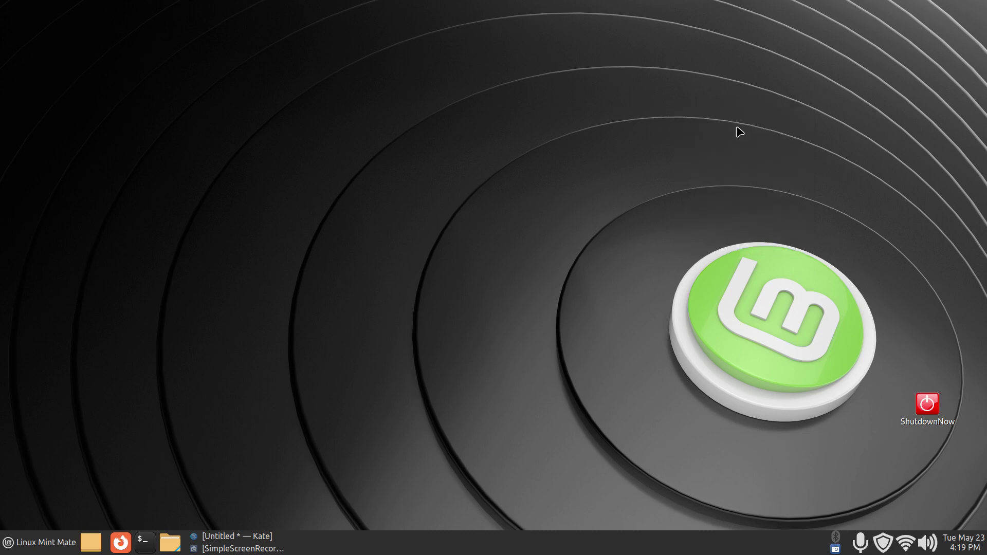
{"action": "left_click_drag", "start_coordinate": [524, 221], "coordinate": [779, 136]}
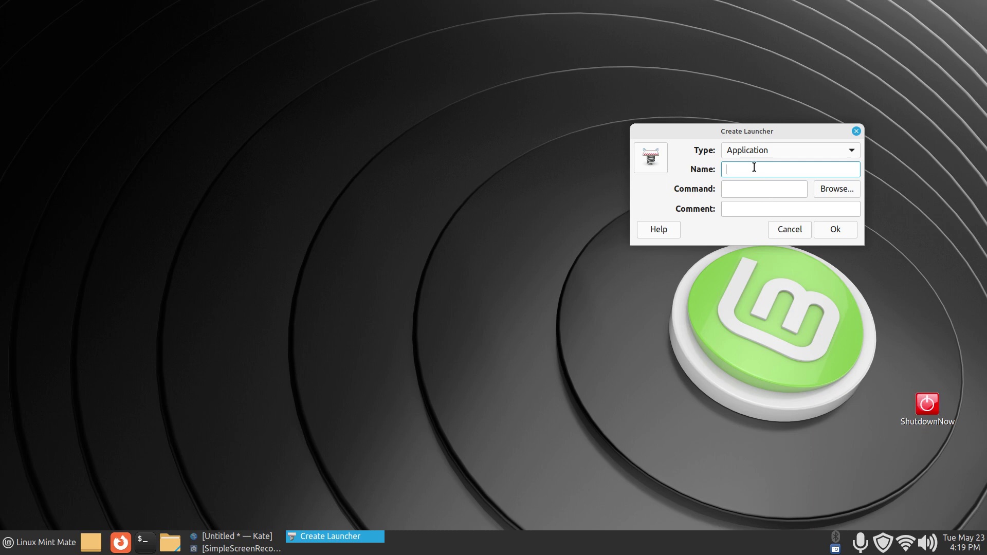
{"action": "type", "text": "Powerdown NOW"}
Move the Kate note aside and enter 'systemctl poweroff' as the launcher's command.
{"action": "left_click", "coordinate": [220, 539]}
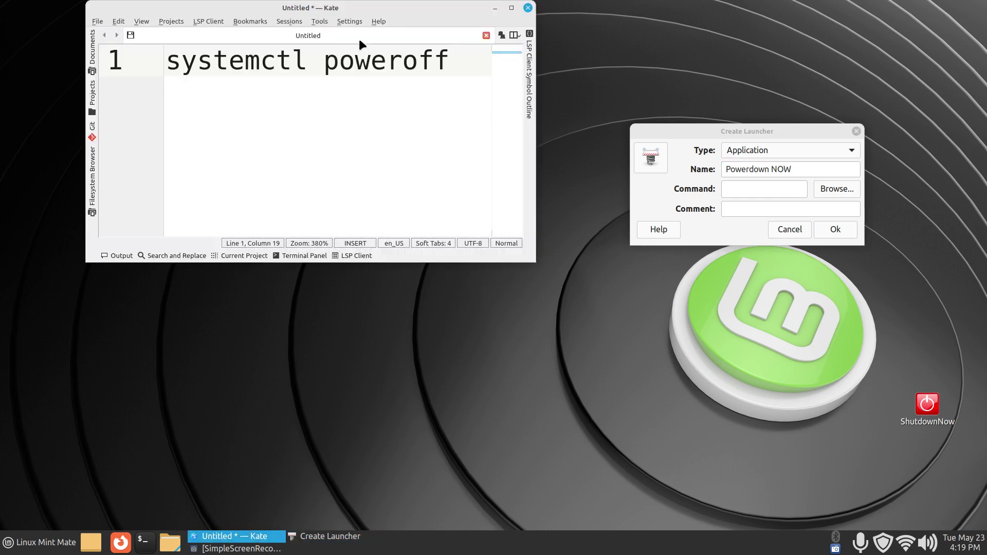
{"action": "left_click_drag", "start_coordinate": [373, 8], "coordinate": [421, 191]}
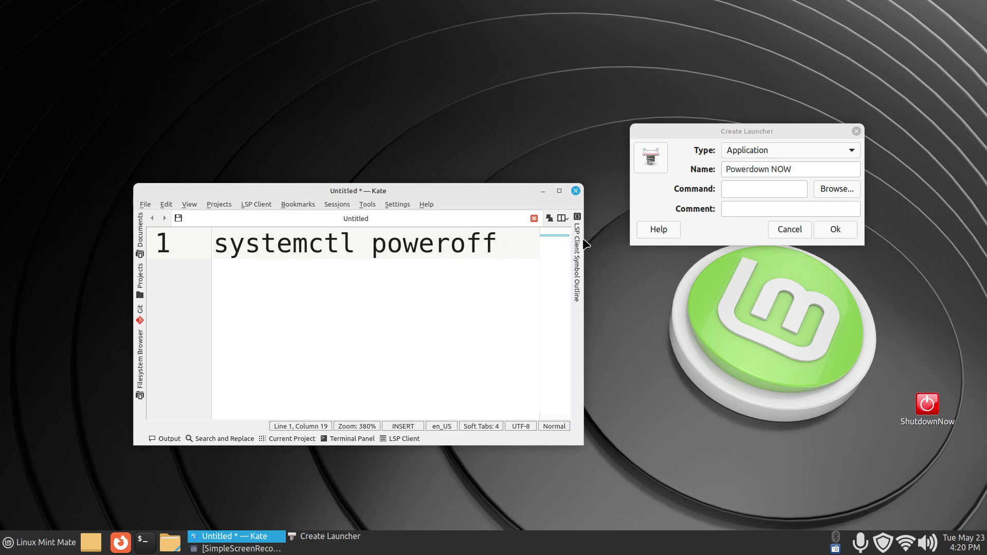
{"action": "left_click", "coordinate": [740, 189]}
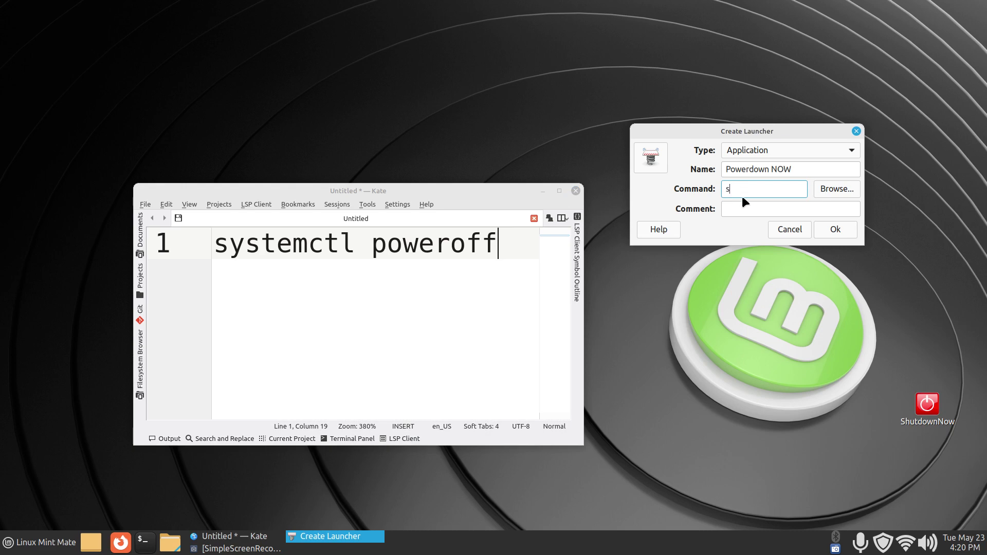
{"action": "type", "text": "systemc"}
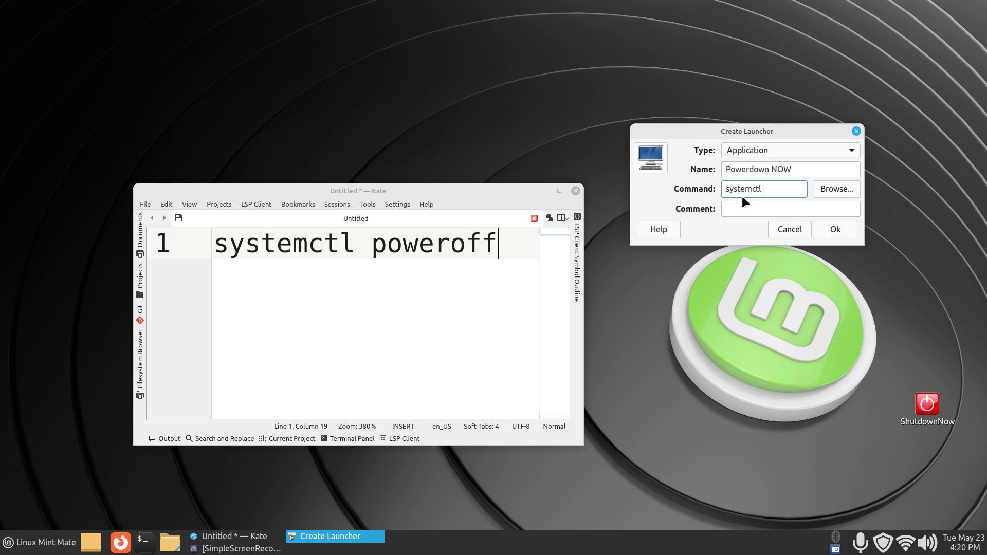
{"action": "type", "text": "tl poweroff"}
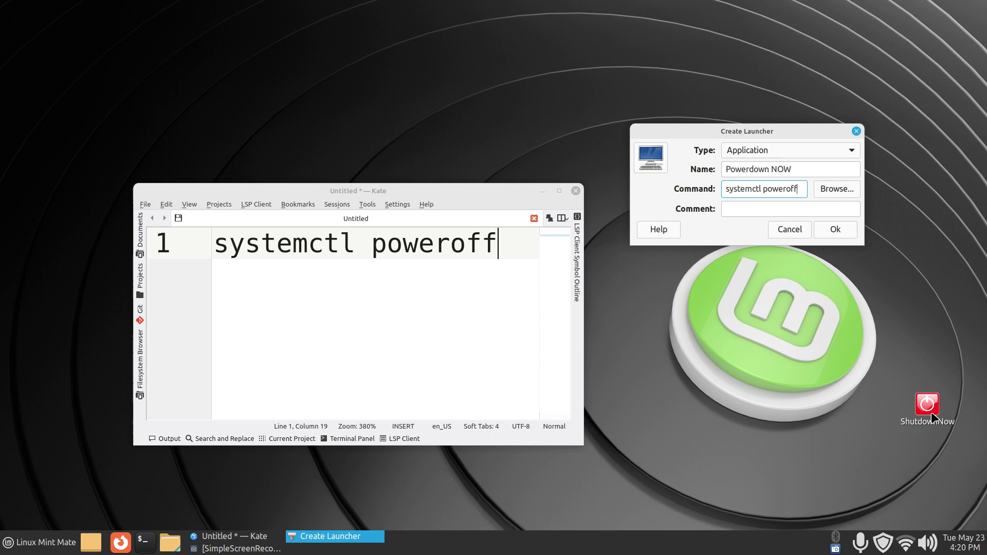
Keep the computer icon, leave the comment empty, and create the Powerdown NOW launcher.
{"action": "left_click", "coordinate": [651, 152]}
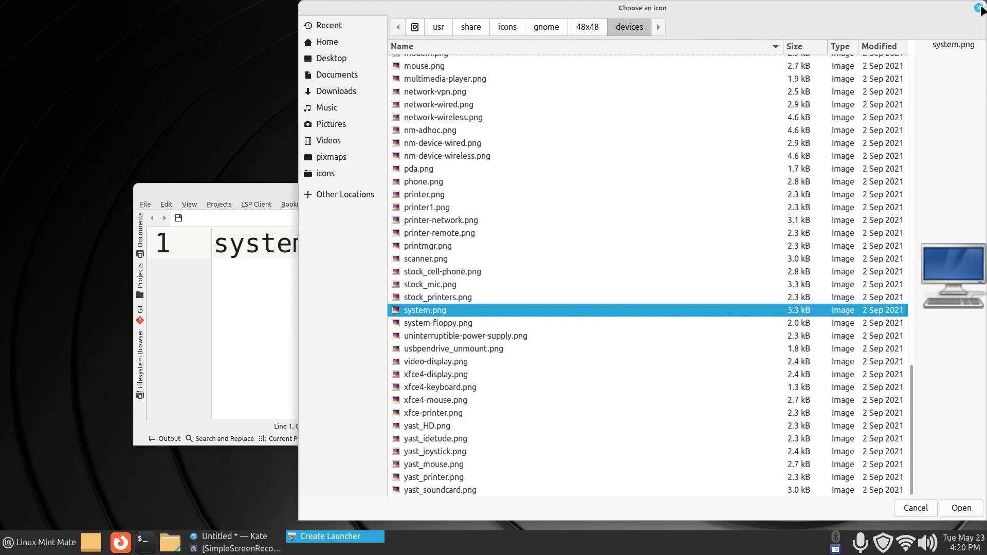
{"action": "left_click", "coordinate": [979, 8]}
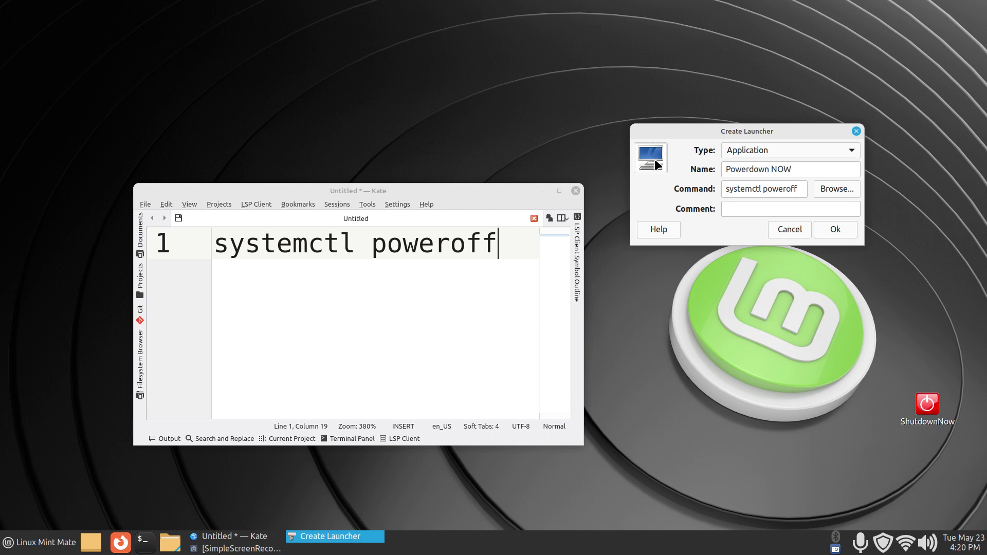
{"action": "left_click", "coordinate": [749, 208]}
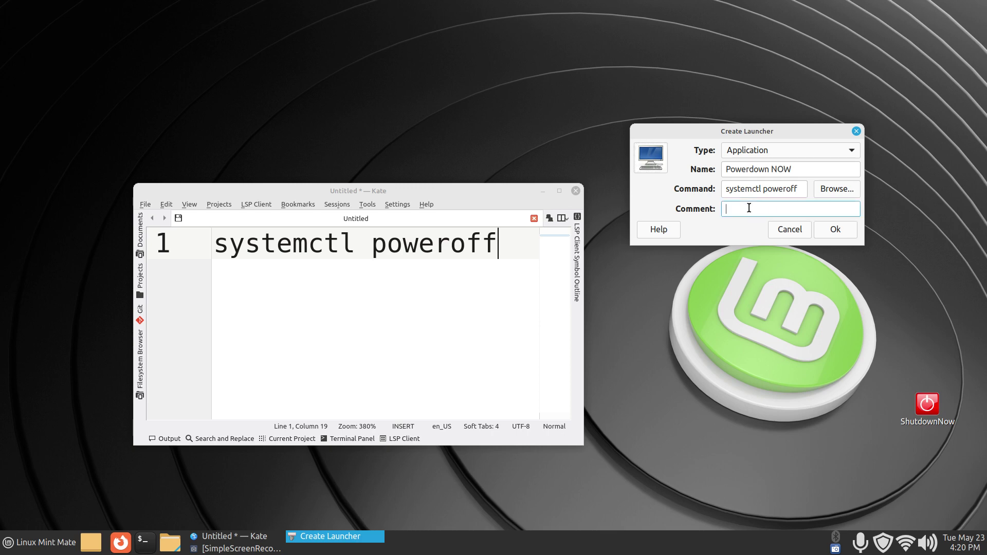
{"action": "left_click", "coordinate": [837, 229]}
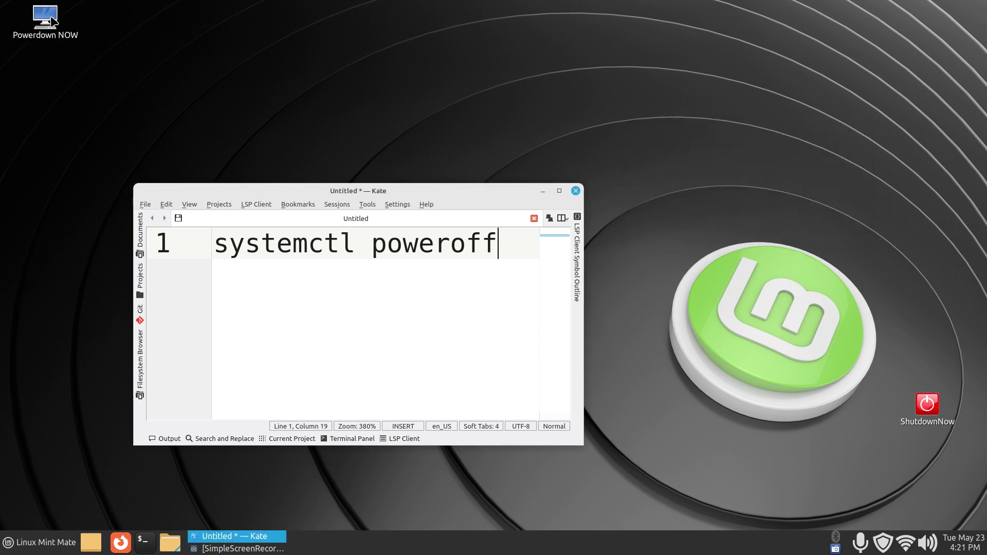
Place Powerdown NOW above ShutdownNow, then bring up and cancel the menu's shutdown prompt.
{"action": "left_click_drag", "start_coordinate": [50, 21], "coordinate": [918, 305]}
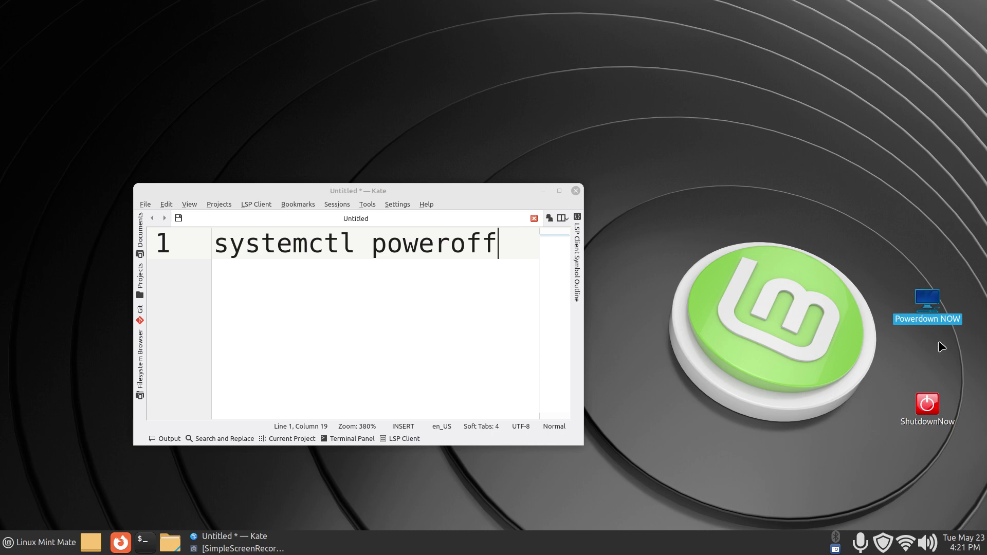
{"action": "left_click", "coordinate": [10, 543]}
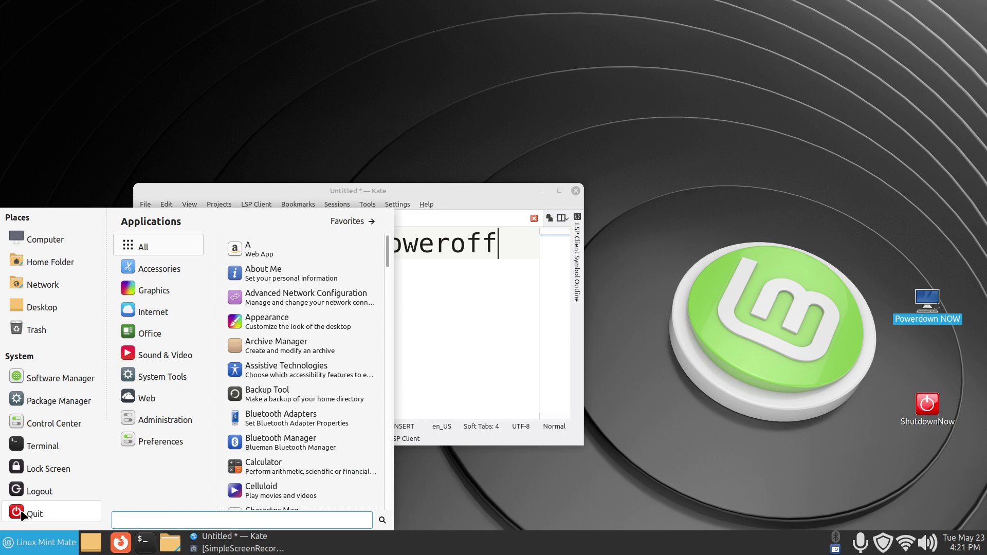
{"action": "left_click", "coordinate": [26, 514]}
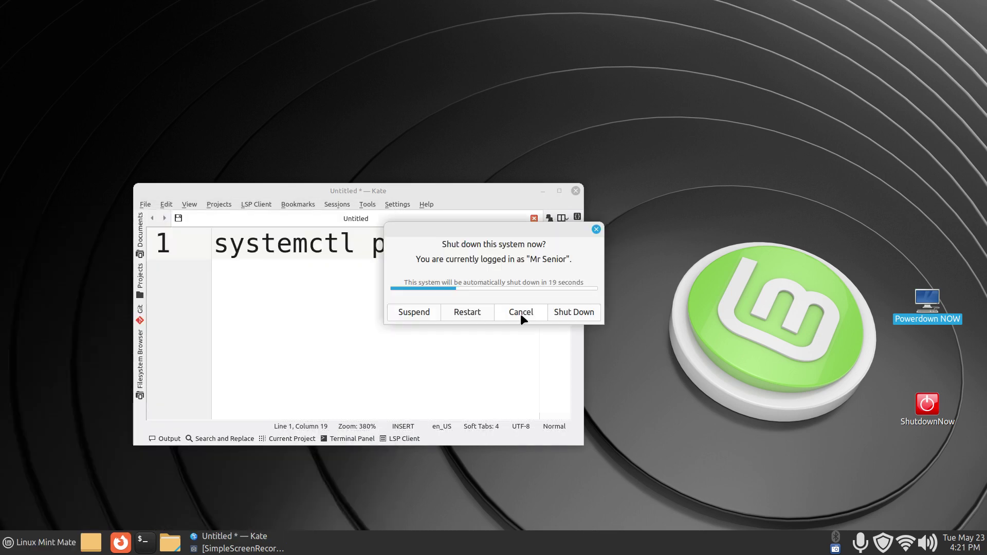
{"action": "left_click", "coordinate": [520, 313]}
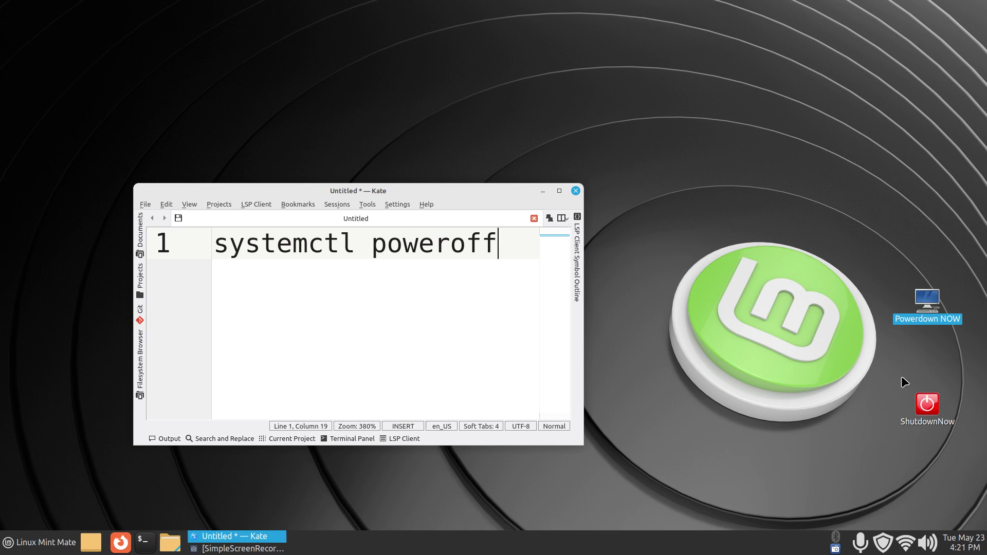
Check that ShutdownNow's properties show systemctl poweroff, close them, and minimise Kate.
{"action": "right_click", "coordinate": [931, 405]}
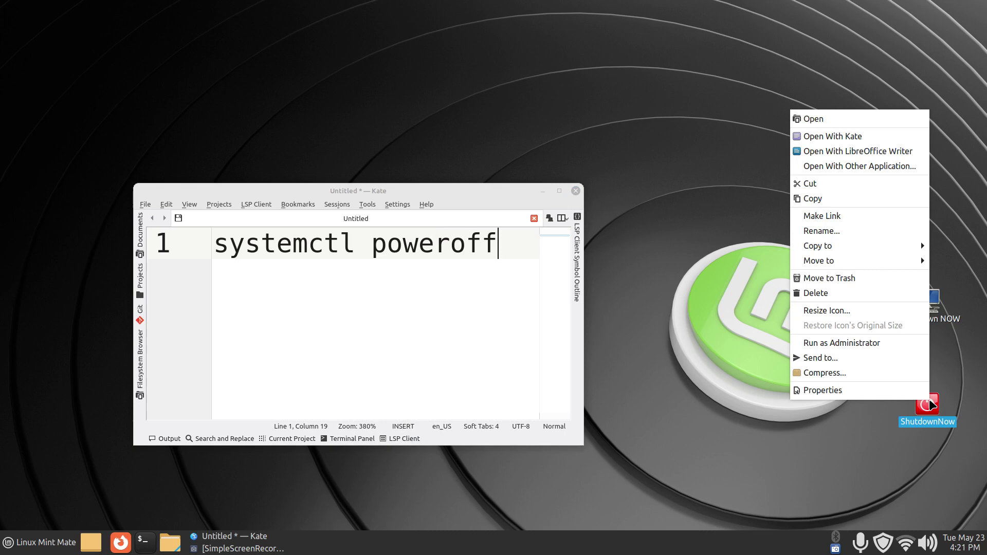
{"action": "left_click", "coordinate": [822, 391]}
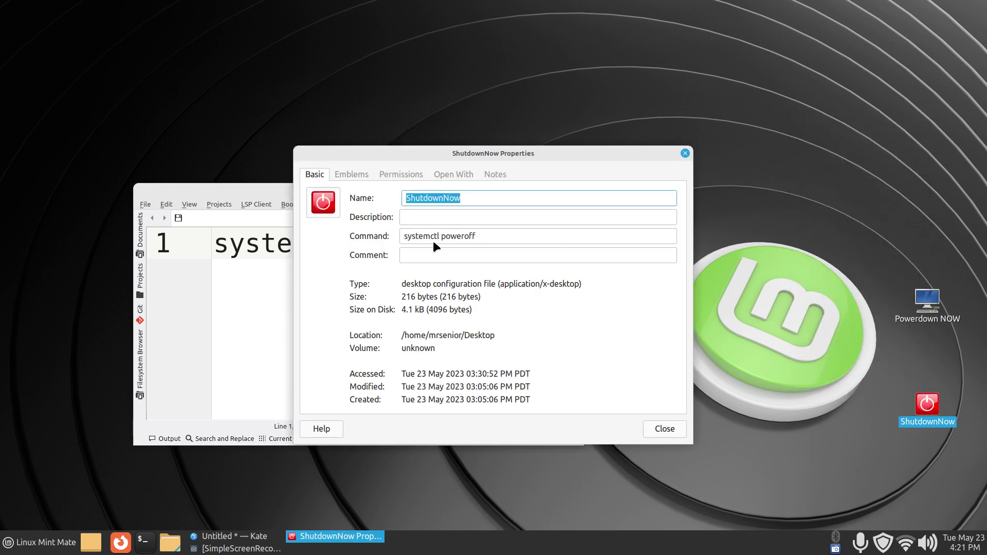
{"action": "left_click_drag", "start_coordinate": [513, 147], "coordinate": [773, 138]}
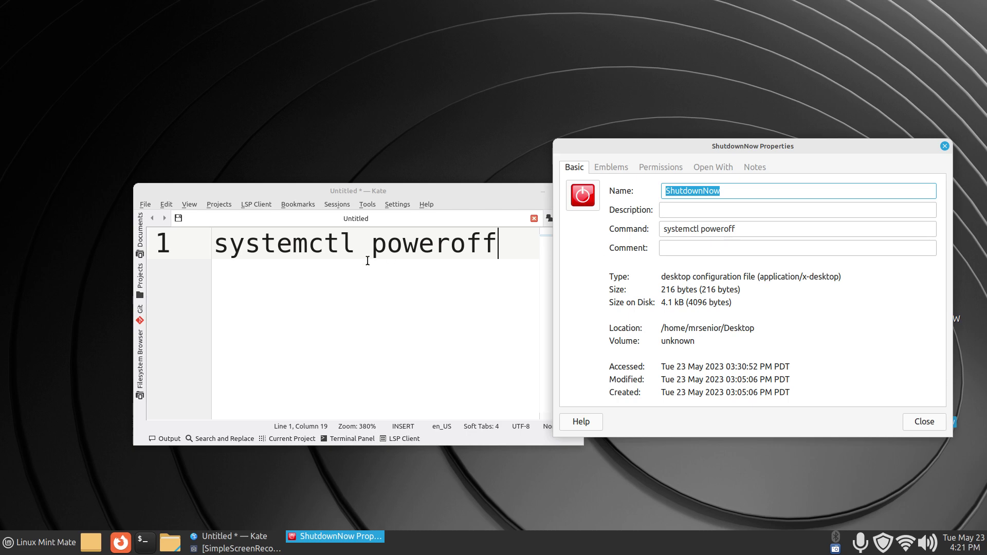
{"action": "left_click", "coordinate": [944, 146]}
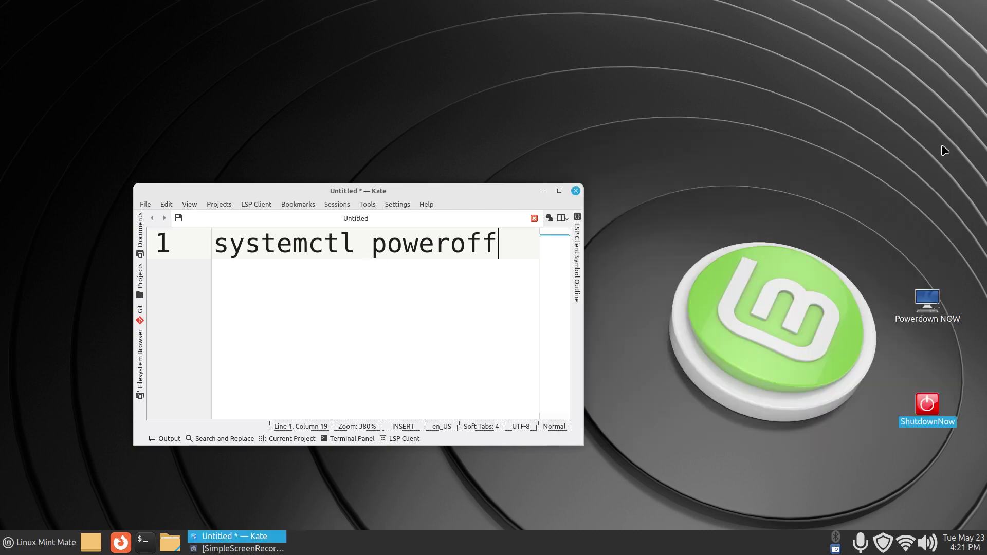
{"action": "left_click", "coordinate": [543, 191]}
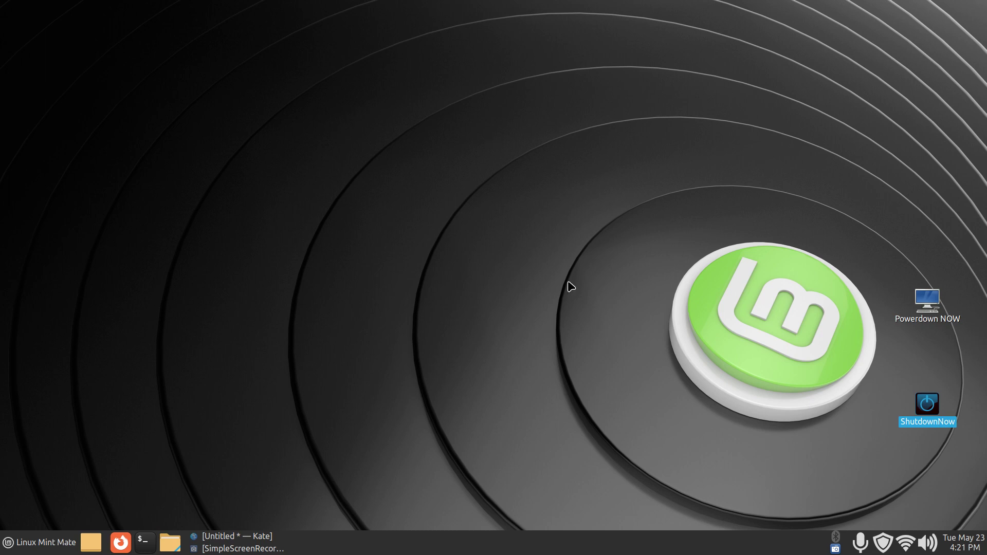
Open Keyboard Shortcuts from the Control Center.
{"action": "left_click", "coordinate": [11, 547]}
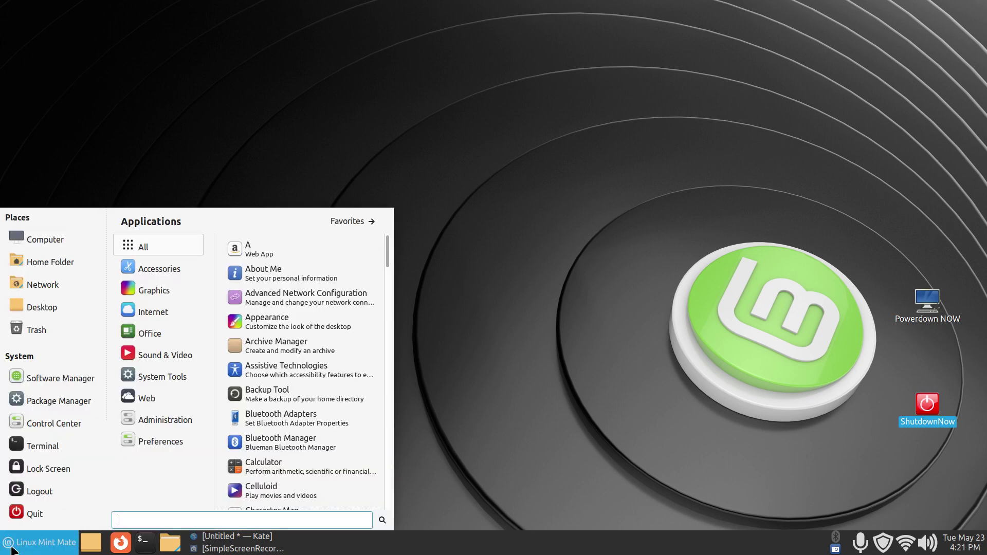
{"action": "left_click", "coordinate": [45, 421]}
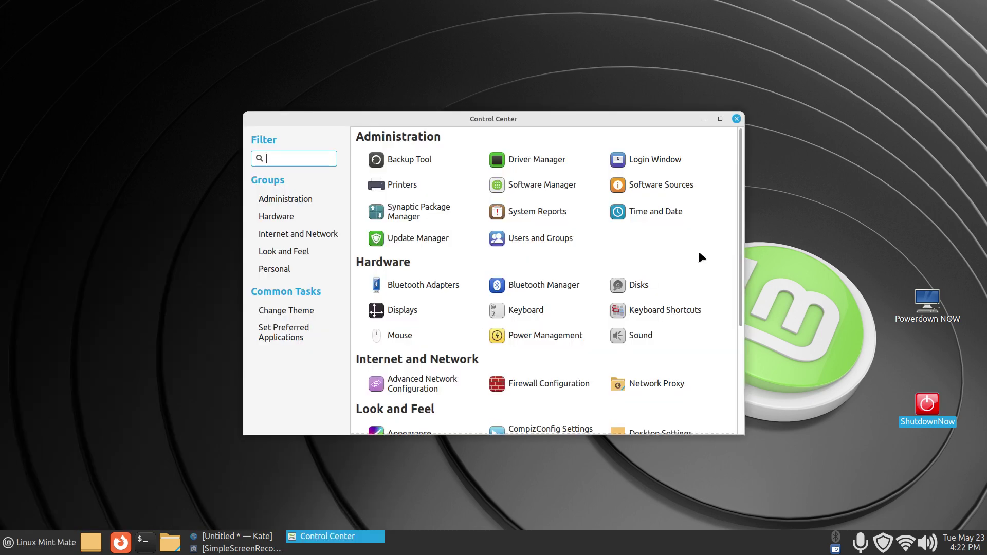
{"action": "left_click", "coordinate": [650, 310]}
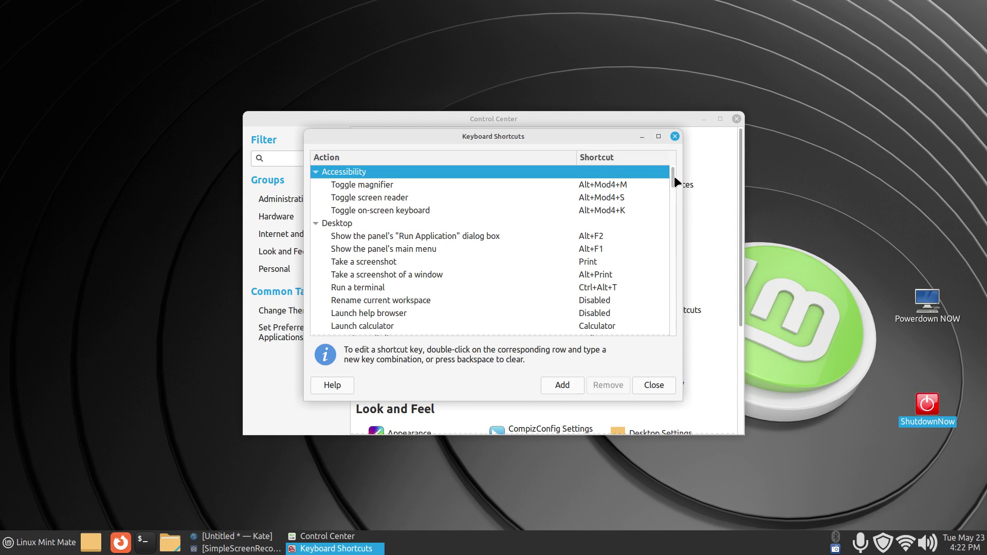
Remove the old ShutDown NOW custom shortcut bound to F12.
{"action": "left_click_drag", "start_coordinate": [674, 178], "coordinate": [674, 332]}
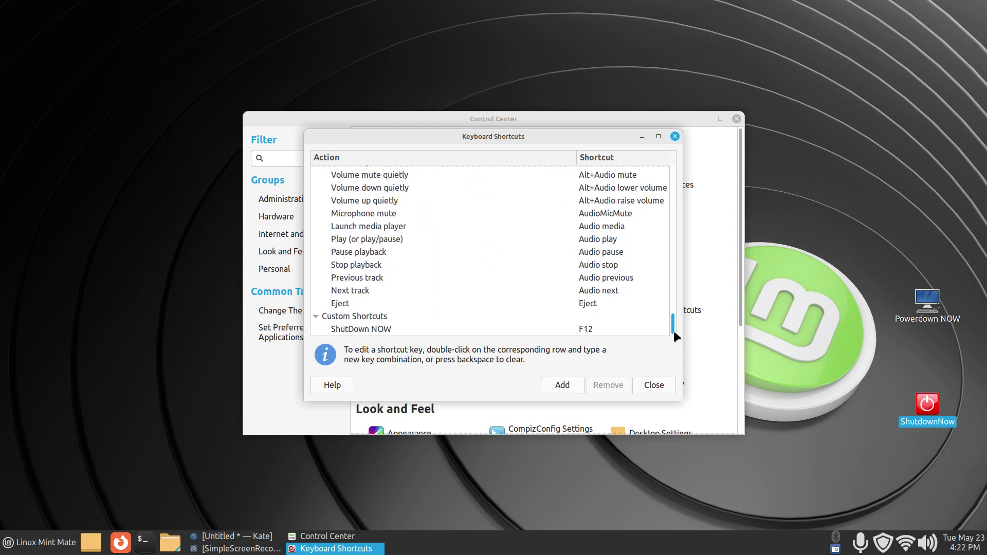
{"action": "double_click", "coordinate": [549, 134]}
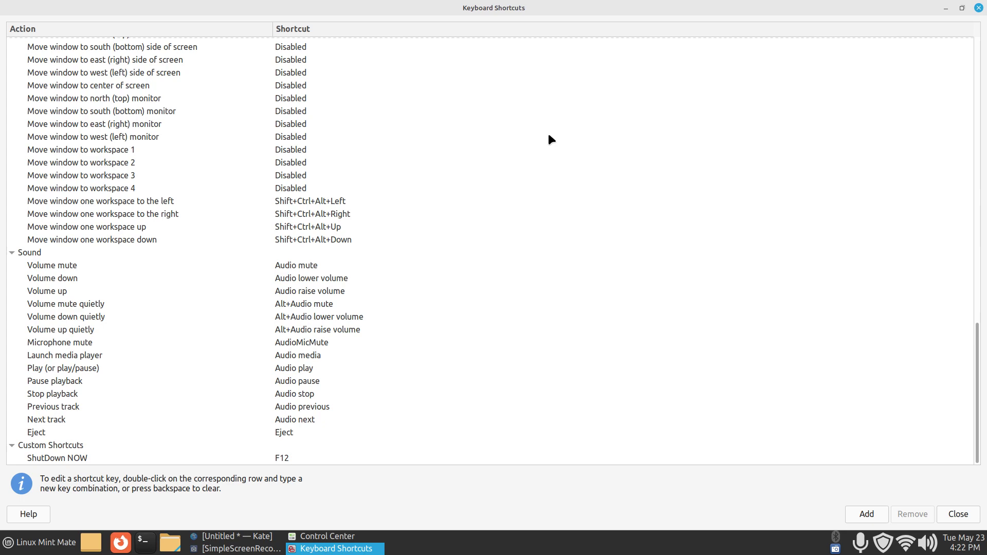
{"action": "double_click", "coordinate": [647, 4]}
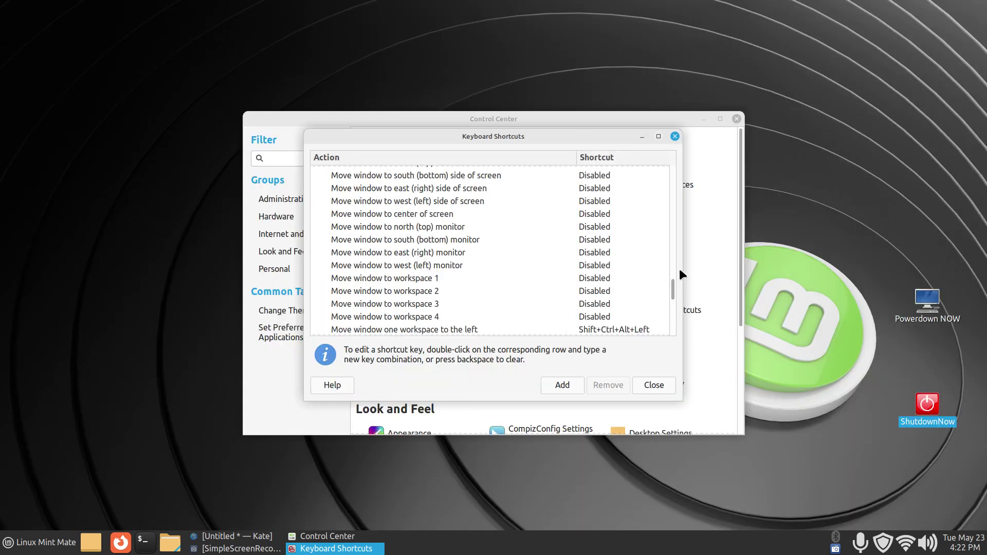
{"action": "left_click_drag", "start_coordinate": [671, 286], "coordinate": [670, 337]}
{"action": "left_click", "coordinate": [411, 331]}
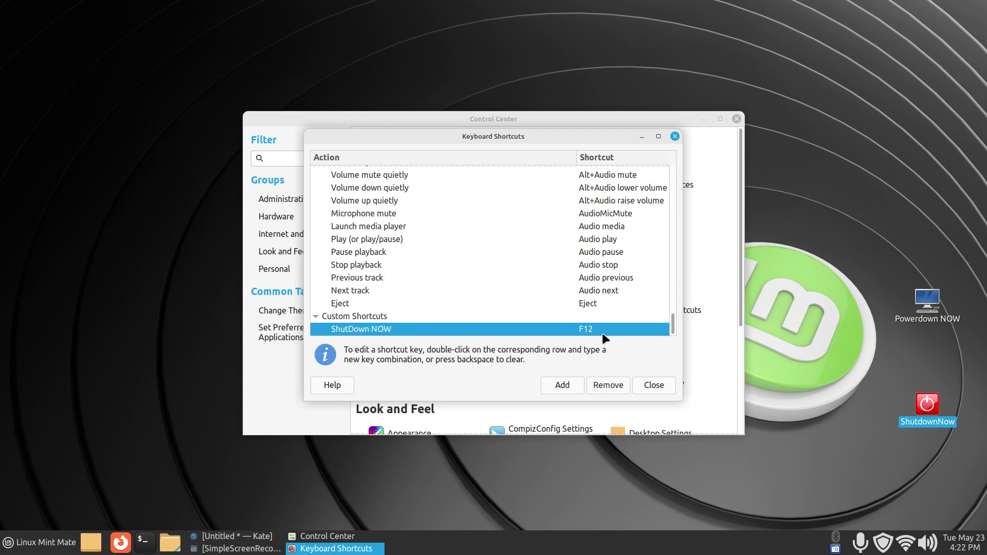
{"action": "left_click", "coordinate": [605, 384]}
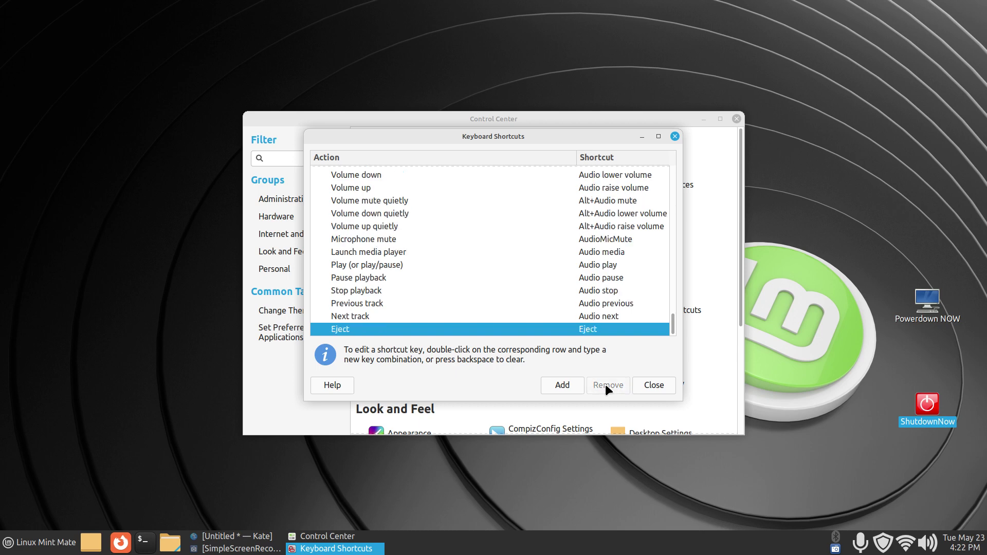
Add a custom shortcut named 'Shutdown NOW' running 'systemctl poweroff', copied from Kate.
{"action": "left_click", "coordinate": [561, 385]}
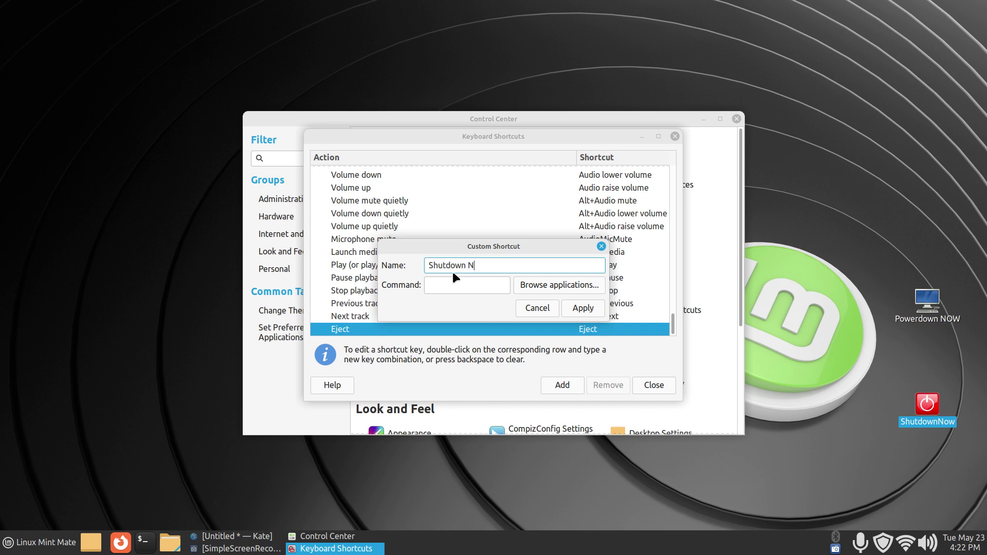
{"action": "type", "text": "W"}
{"action": "left_click", "coordinate": [238, 537]}
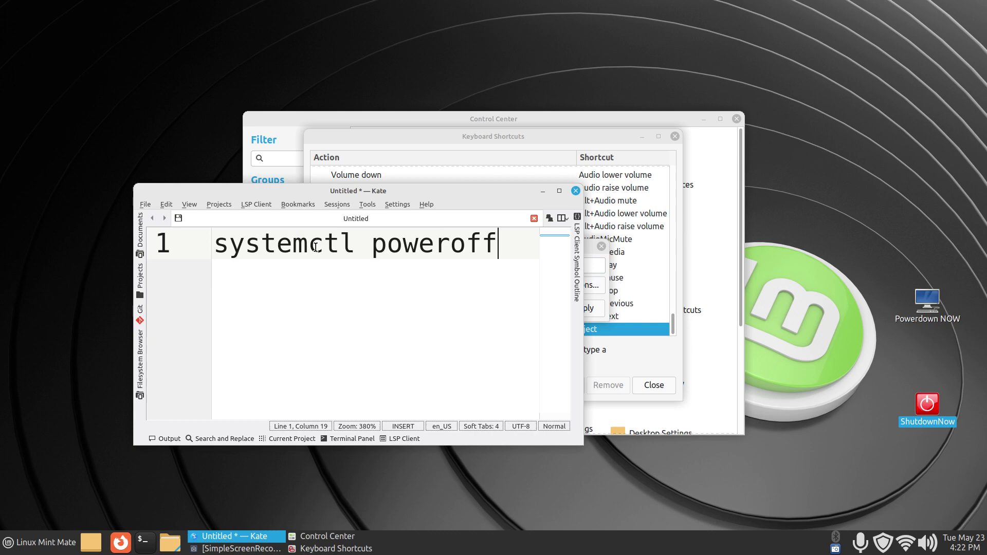
{"action": "left_click_drag", "start_coordinate": [500, 191], "coordinate": [617, 21]}
{"action": "left_click", "coordinate": [436, 283]}
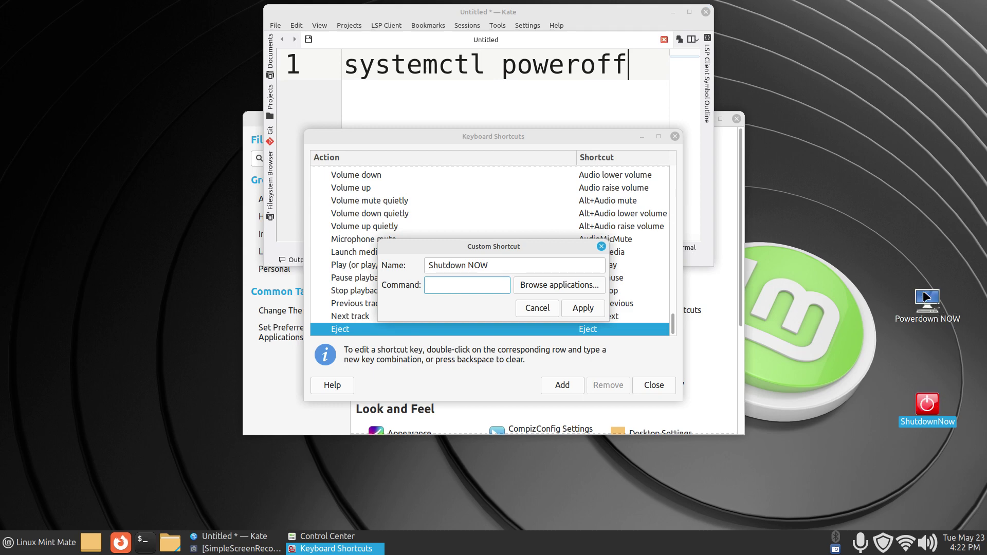
{"action": "type", "text": "system"}
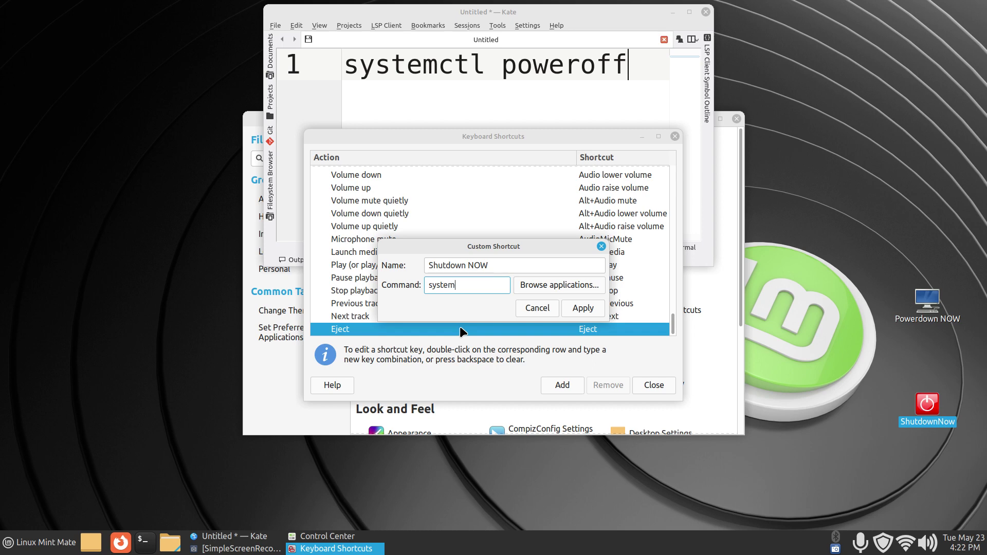
{"action": "type", "text": "ctl poweroff"}
{"action": "left_click", "coordinate": [576, 305]}
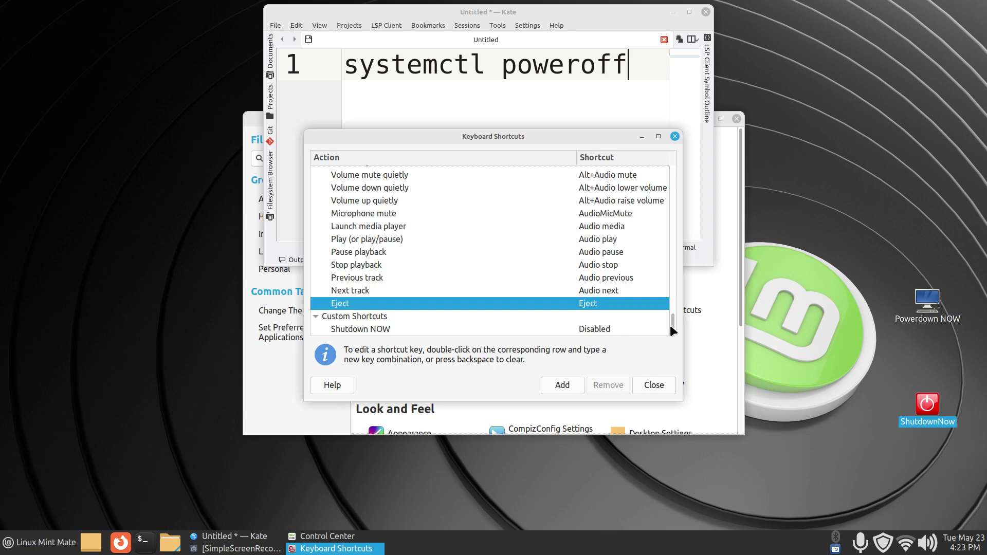
Hide Kate and Control Center, then bind Shutdown NOW to the F12 key.
{"action": "left_click", "coordinate": [366, 328]}
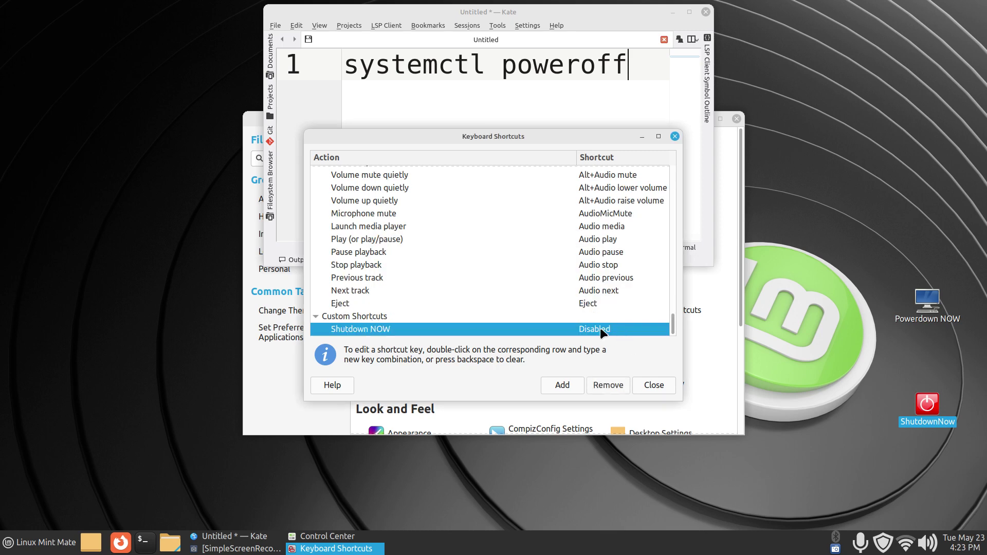
{"action": "left_click", "coordinate": [673, 11]}
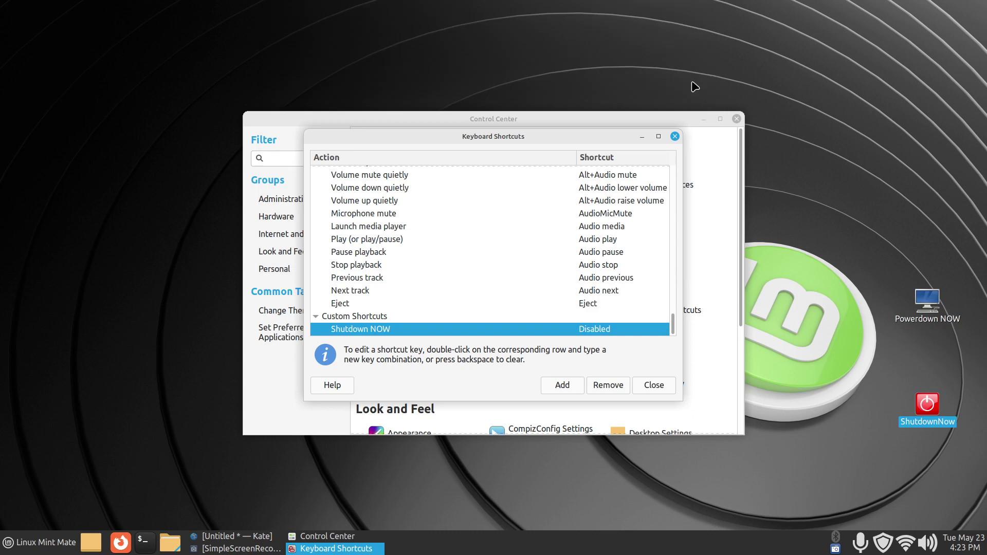
{"action": "left_click", "coordinate": [704, 118]}
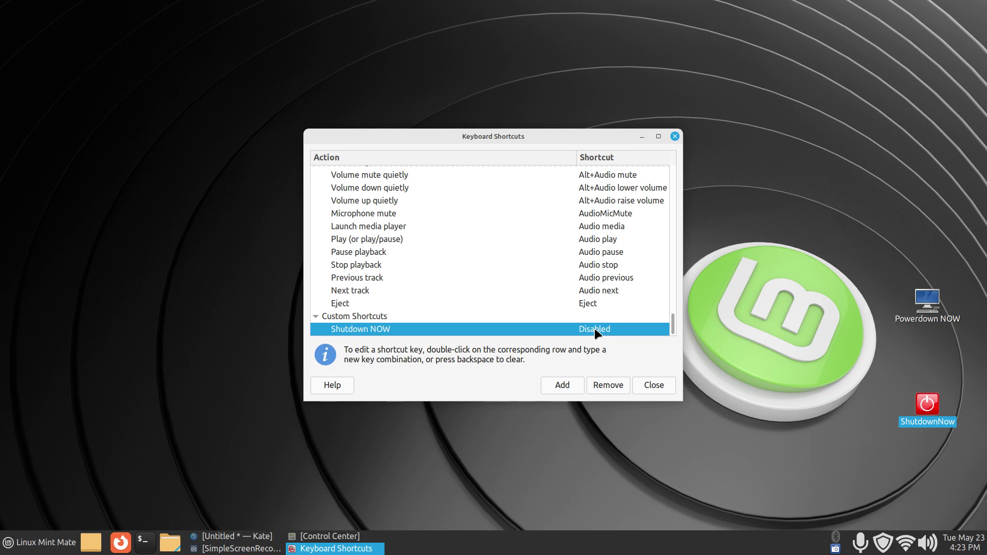
{"action": "double_click", "coordinate": [595, 328]}
{"action": "key", "text": "F12"}
Close Keyboard Shortcuts and clear the icon selection, leaving both launchers on the desktop.
{"action": "left_click", "coordinate": [652, 385]}
{"action": "left_click", "coordinate": [933, 297]}
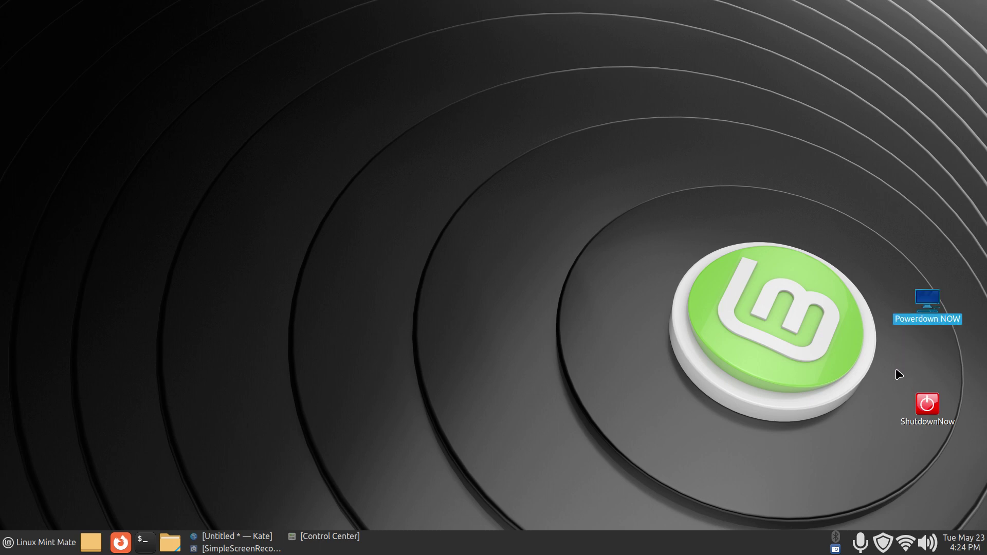
{"action": "left_click", "coordinate": [405, 358]}
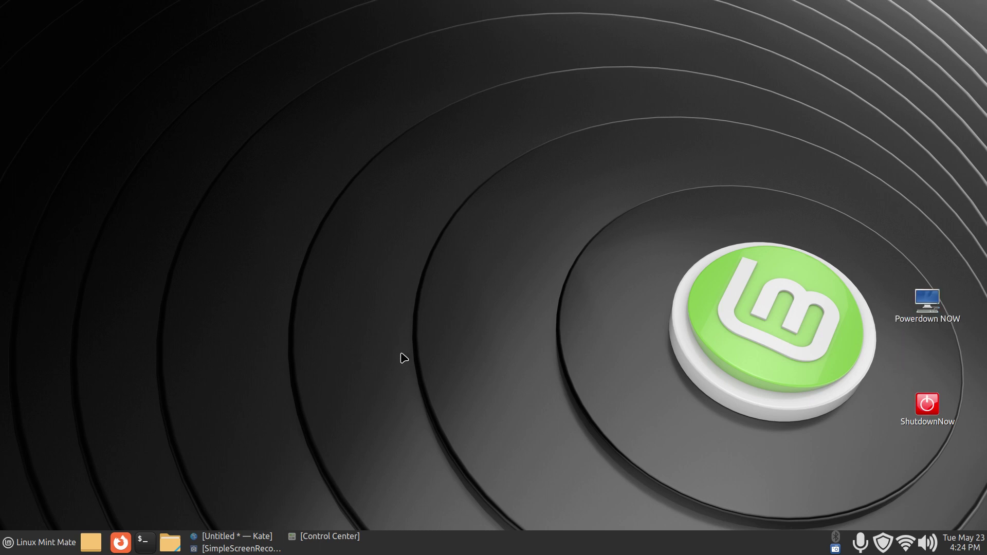
{"action": "left_click", "coordinate": [7, 552]}
{"action": "left_click", "coordinate": [30, 513]}
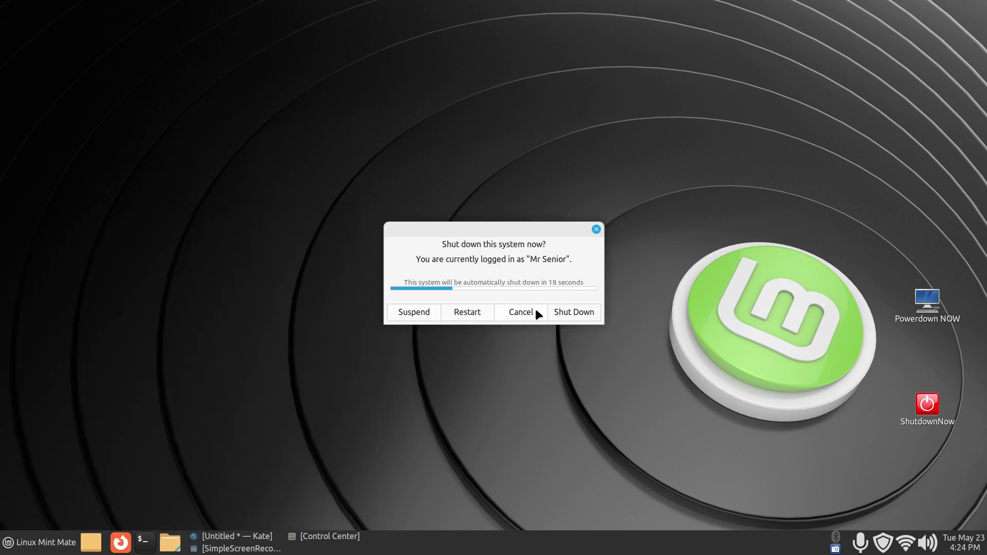
{"action": "left_click", "coordinate": [522, 317]}
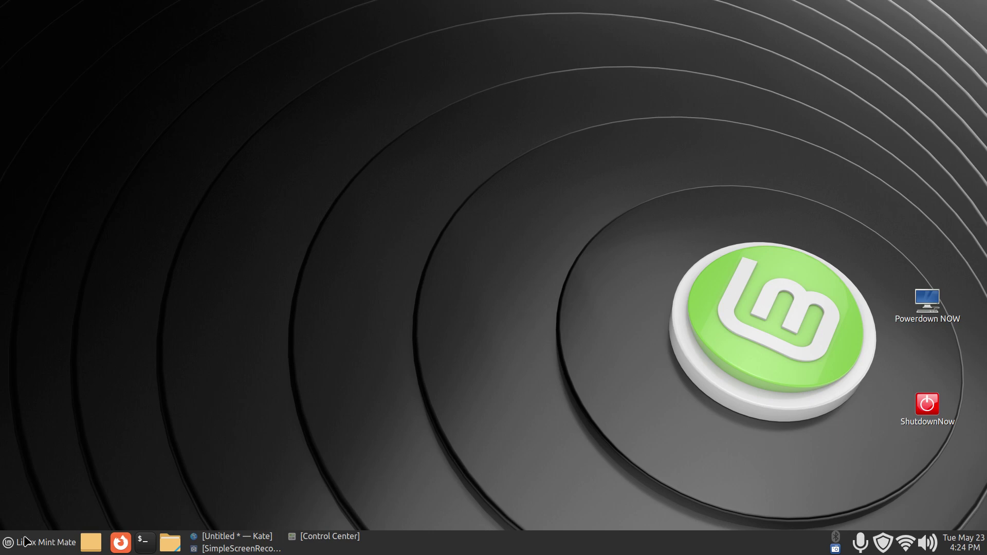
{"action": "left_click", "coordinate": [36, 548]}
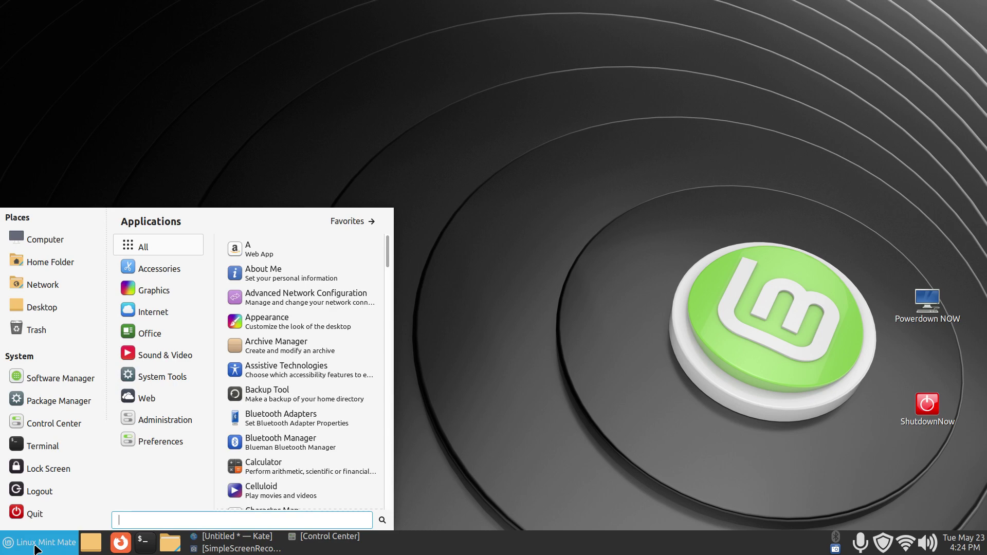
{"action": "type", "text": "d"}
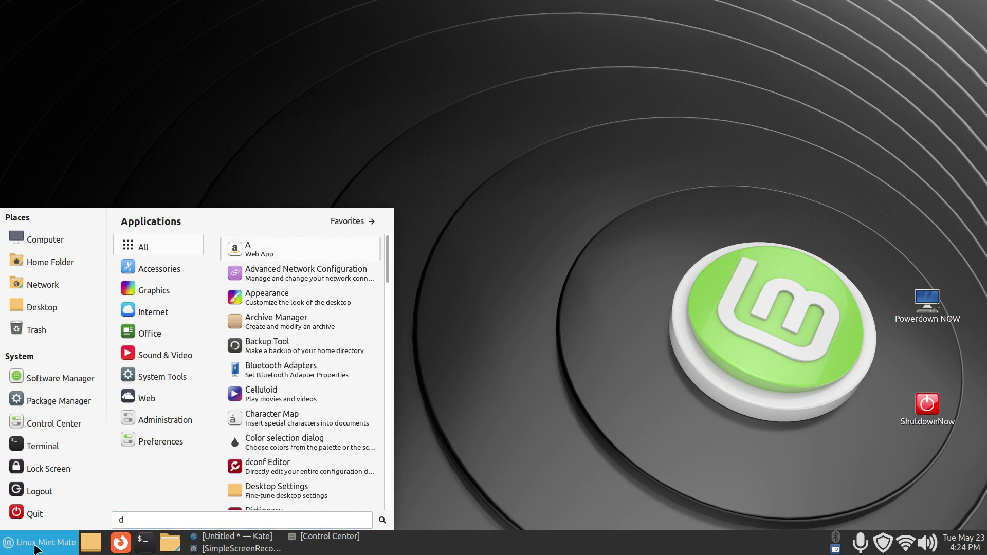
{"action": "type", "text": "c"}
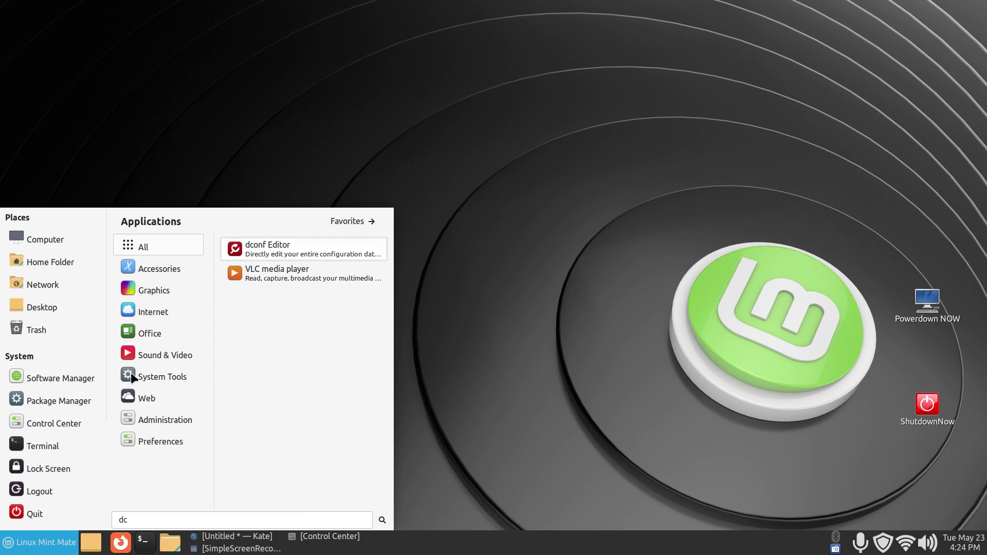
{"action": "left_click", "coordinate": [60, 378]}
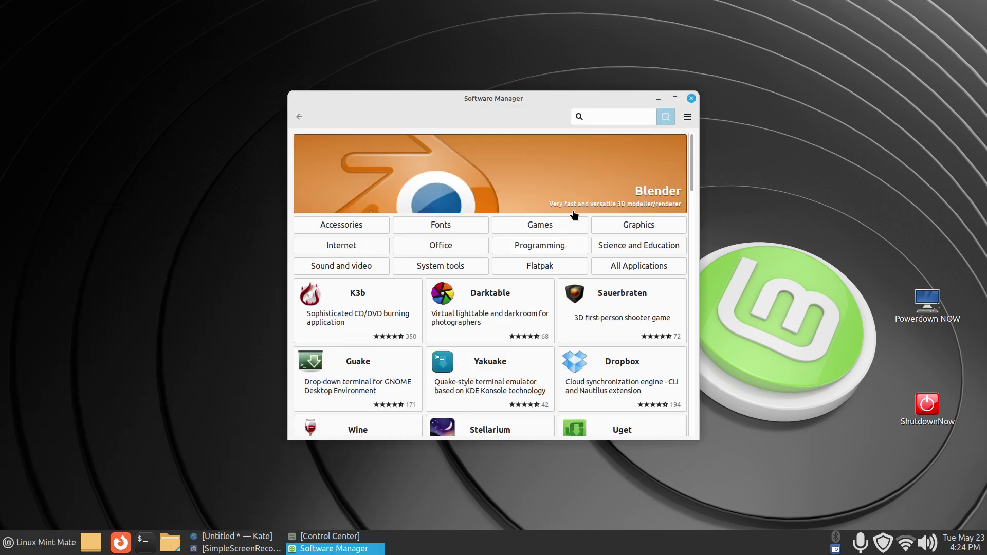
{"action": "type", "text": "dcon"}
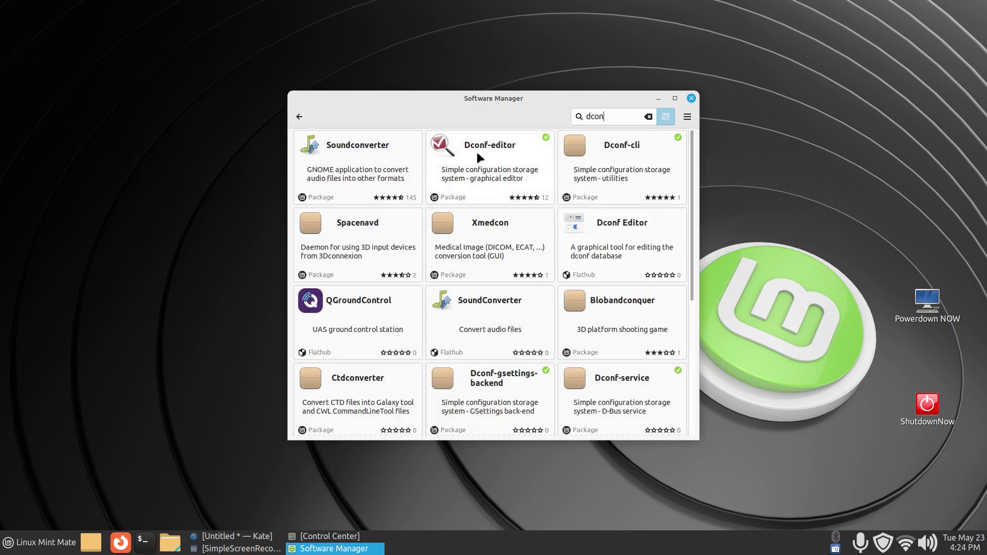
{"action": "left_click", "coordinate": [476, 152]}
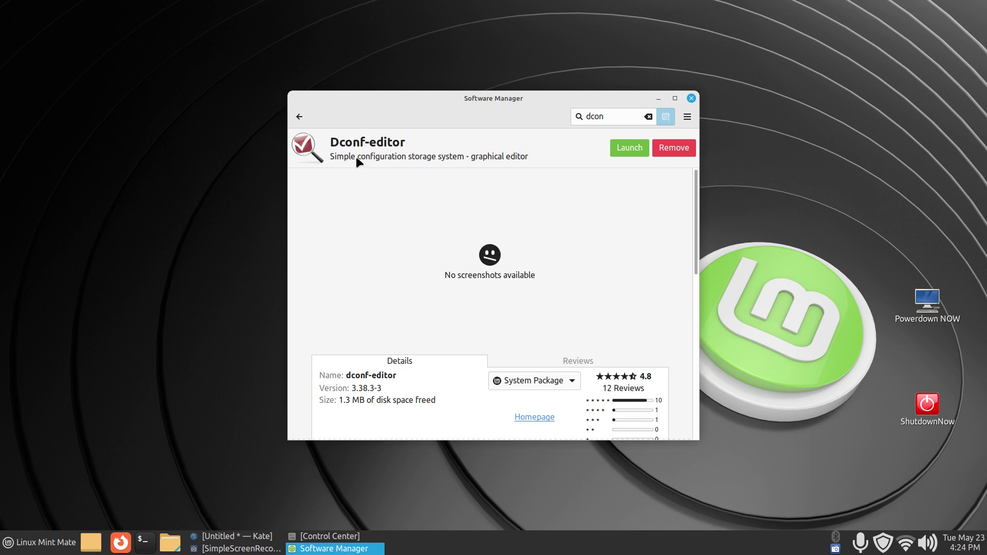
{"action": "left_click", "coordinate": [690, 97]}
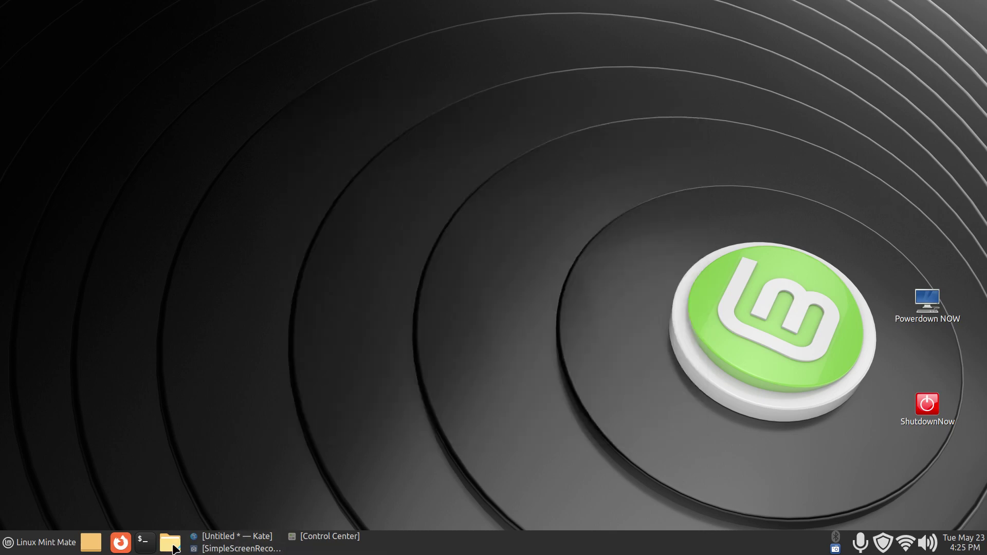
{"action": "left_click", "coordinate": [174, 549]}
{"action": "double_click", "coordinate": [699, 155]}
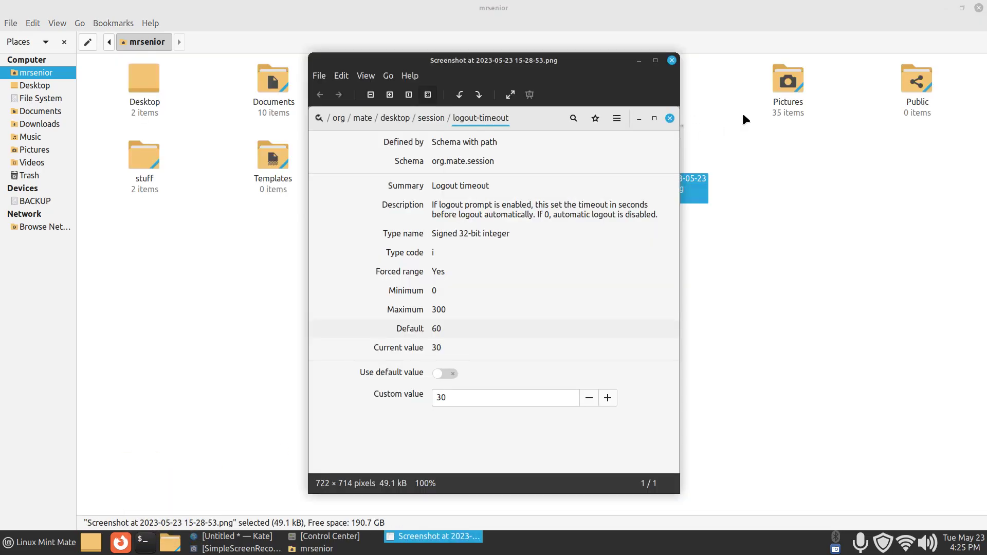
{"action": "left_click", "coordinate": [979, 7]}
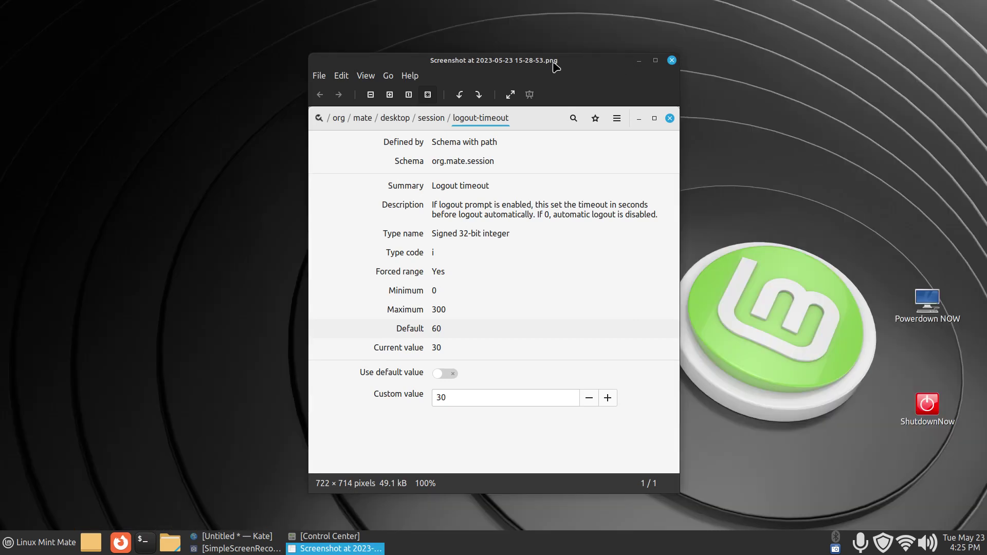
{"action": "left_click_drag", "start_coordinate": [555, 65], "coordinate": [844, 45]}
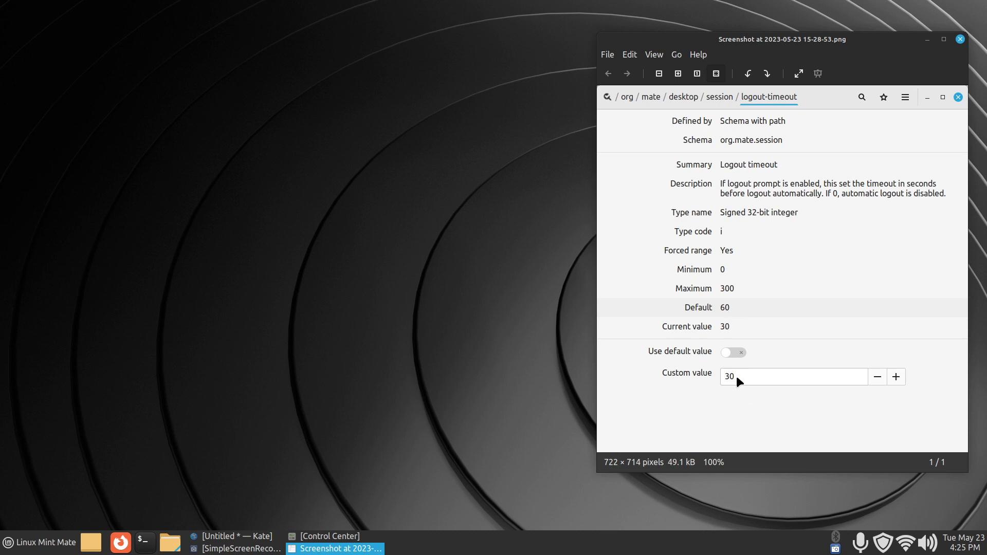
Bring up the shutdown prompt from the Mint menu and cancel its countdown.
{"action": "left_click", "coordinate": [28, 540]}
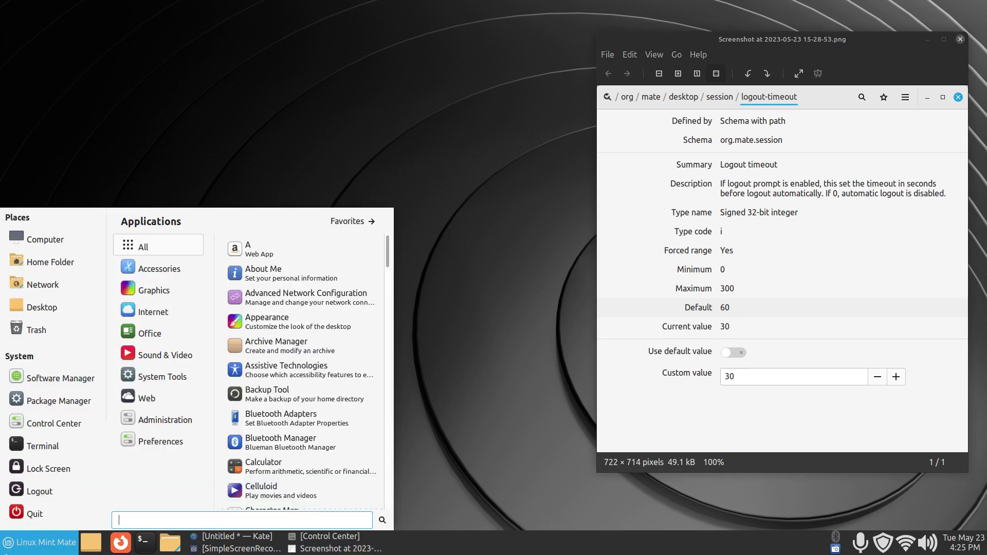
{"action": "left_click", "coordinate": [22, 514]}
{"action": "left_click", "coordinate": [527, 314]}
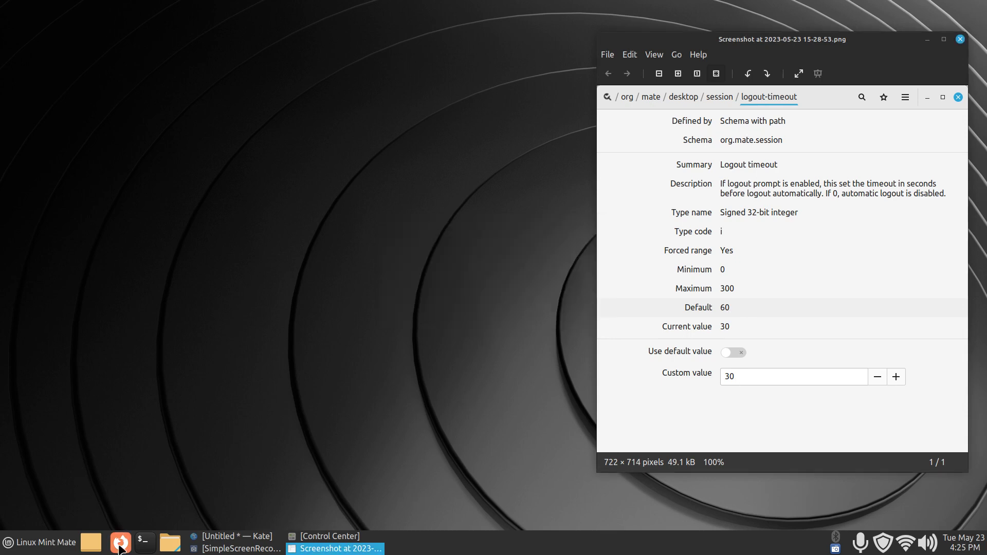
Launch dconf Editor through the menu search 'dc' and dismiss its welcome notice.
{"action": "left_click", "coordinate": [51, 550]}
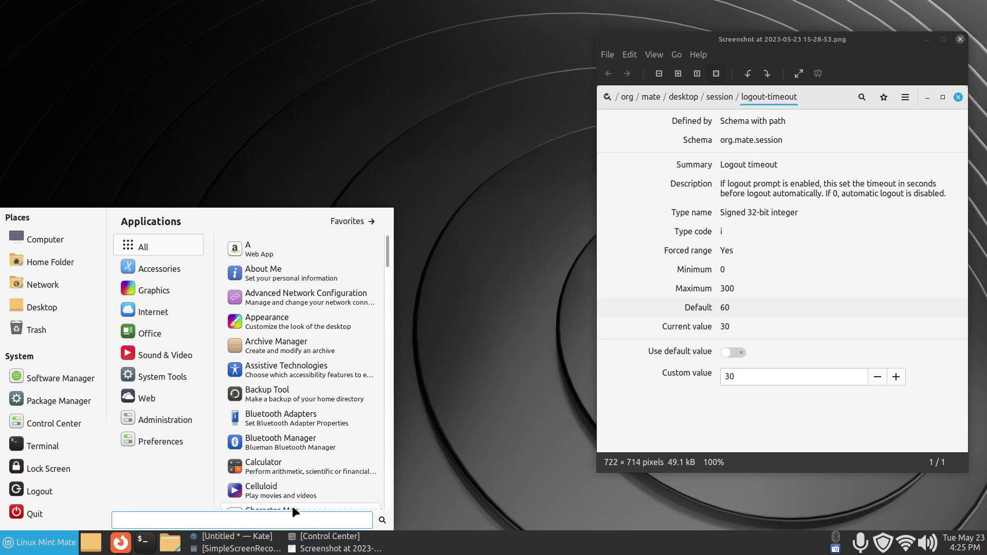
{"action": "type", "text": "dc"}
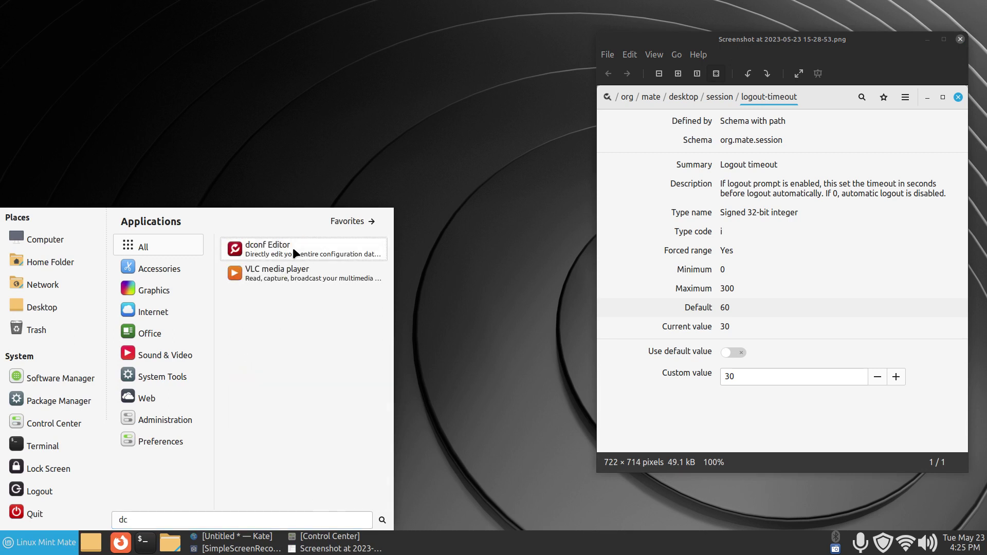
{"action": "left_click", "coordinate": [295, 252]}
{"action": "left_click", "coordinate": [472, 310]}
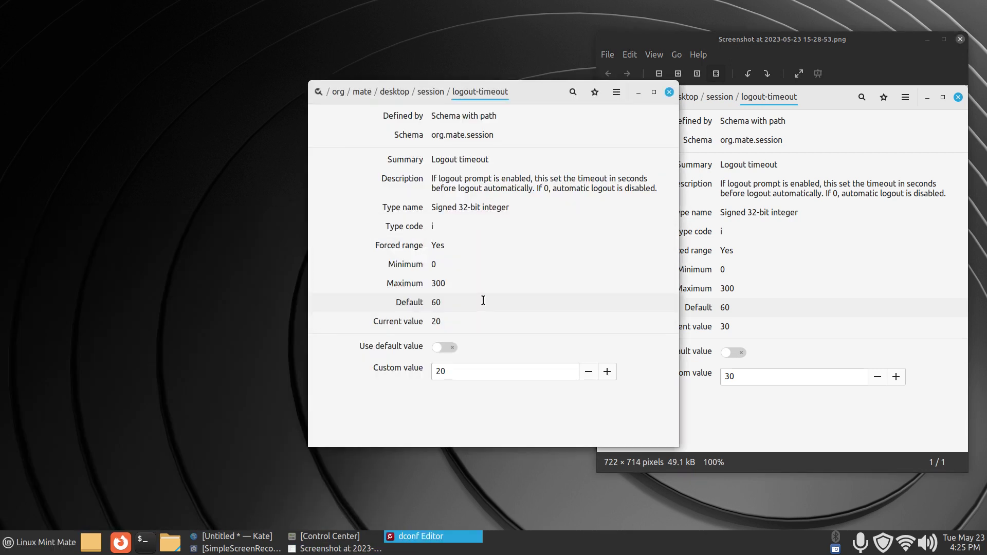
{"action": "left_click_drag", "start_coordinate": [530, 89], "coordinate": [413, 87]}
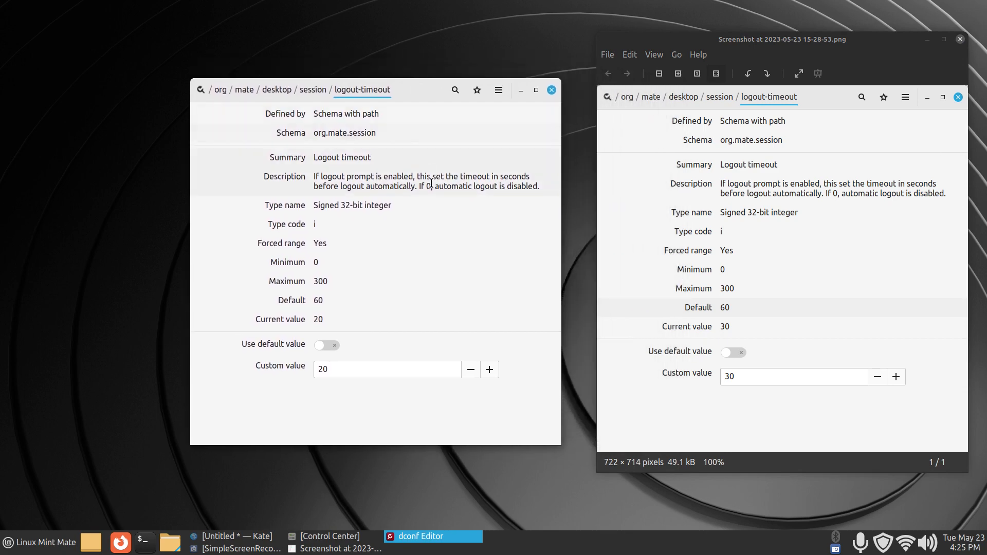
Browse to the org/mate/desktop/session folder showing logout-timeout at 20.
{"action": "left_click", "coordinate": [200, 91]}
{"action": "left_click", "coordinate": [205, 149]}
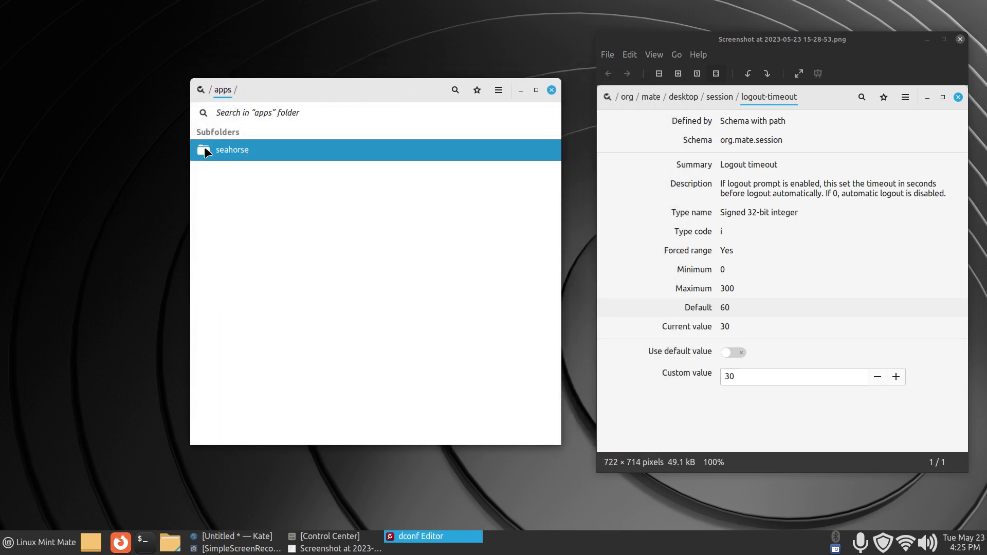
{"action": "left_click", "coordinate": [200, 91]}
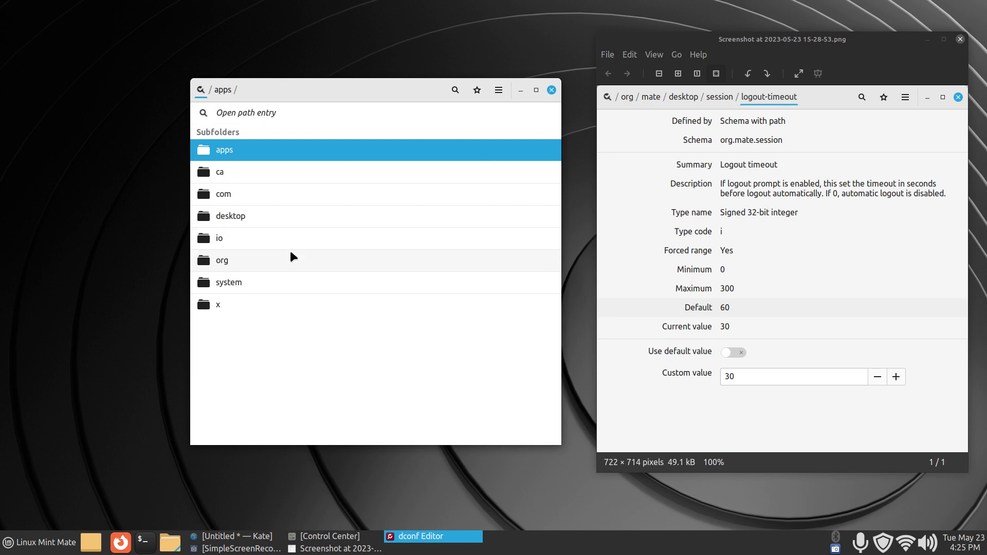
{"action": "left_click", "coordinate": [209, 261]}
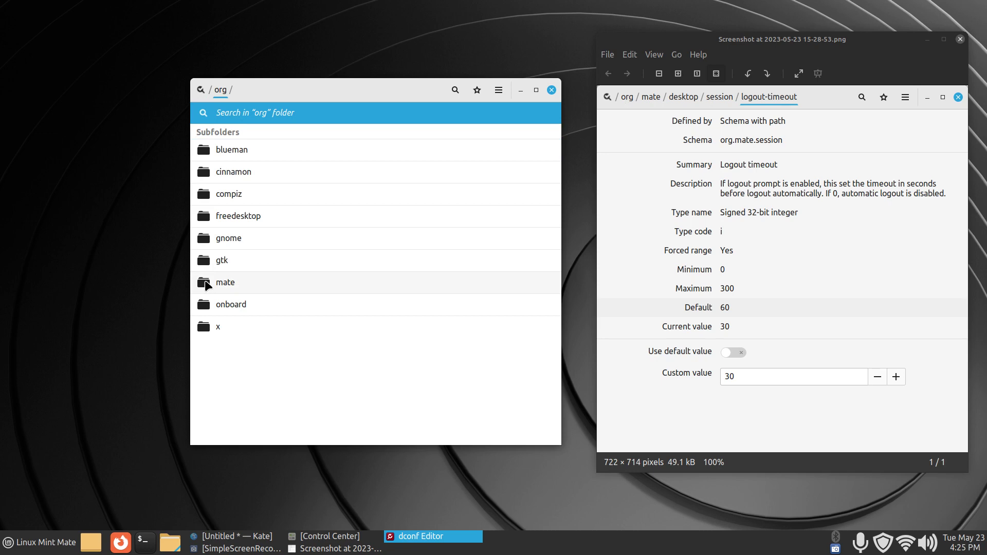
{"action": "left_click", "coordinate": [205, 284]}
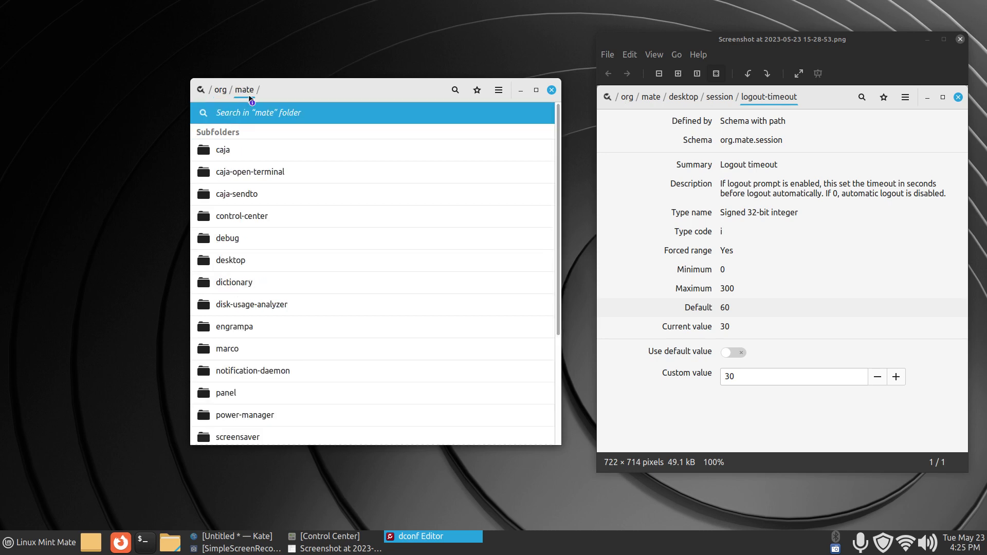
{"action": "left_click", "coordinate": [205, 260]}
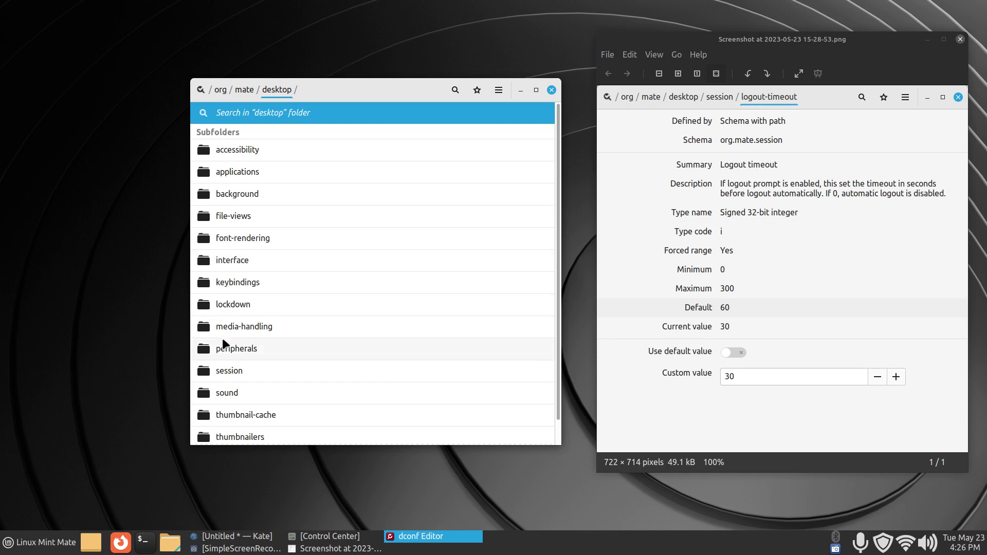
{"action": "left_click", "coordinate": [203, 373]}
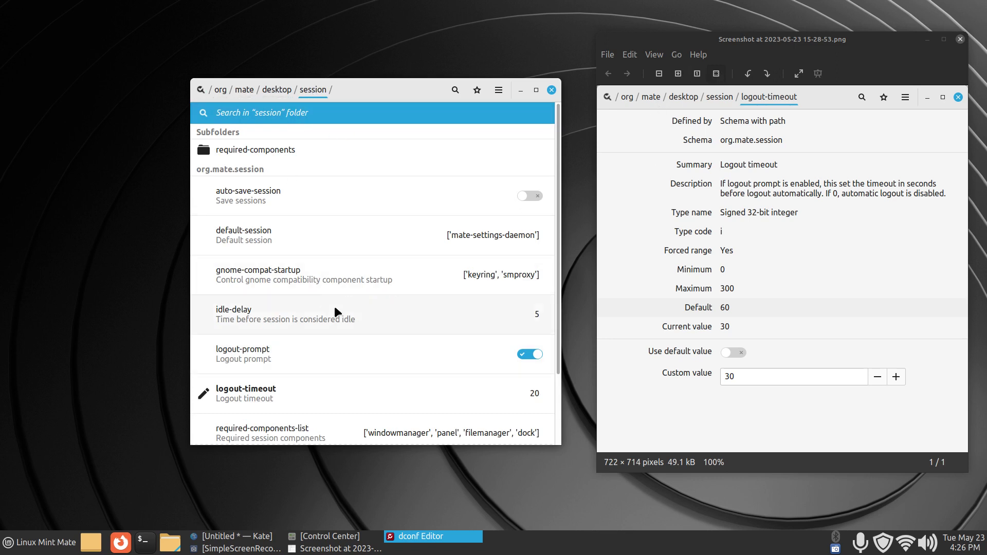
Open the logout-timeout key's details and test the shutdown prompt, then dismiss it.
{"action": "left_click", "coordinate": [244, 393]}
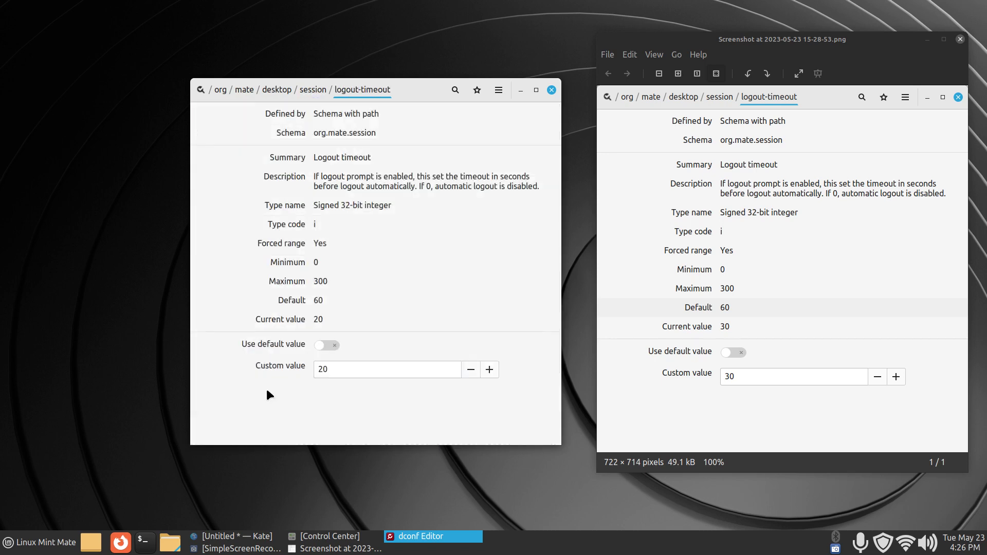
{"action": "left_click", "coordinate": [64, 550]}
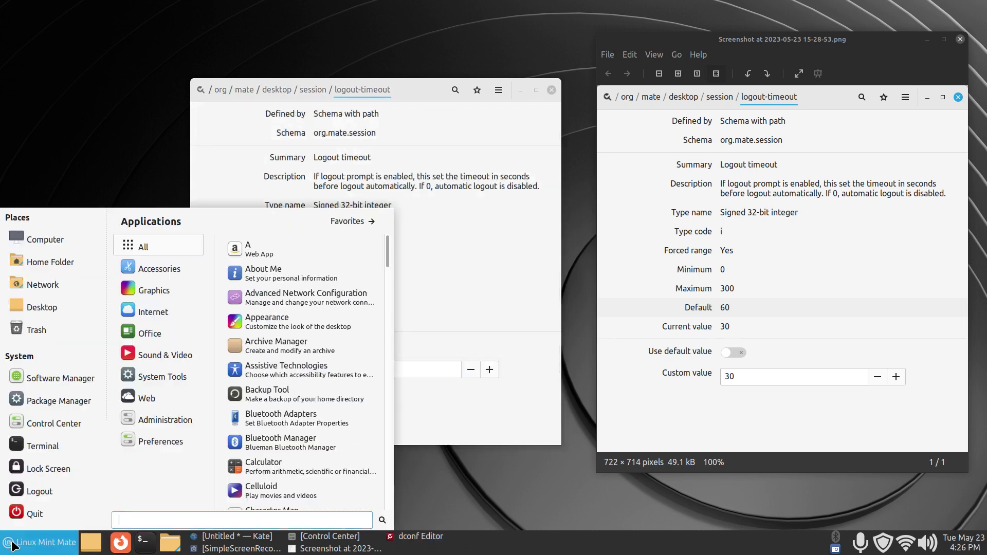
{"action": "left_click", "coordinate": [31, 513]}
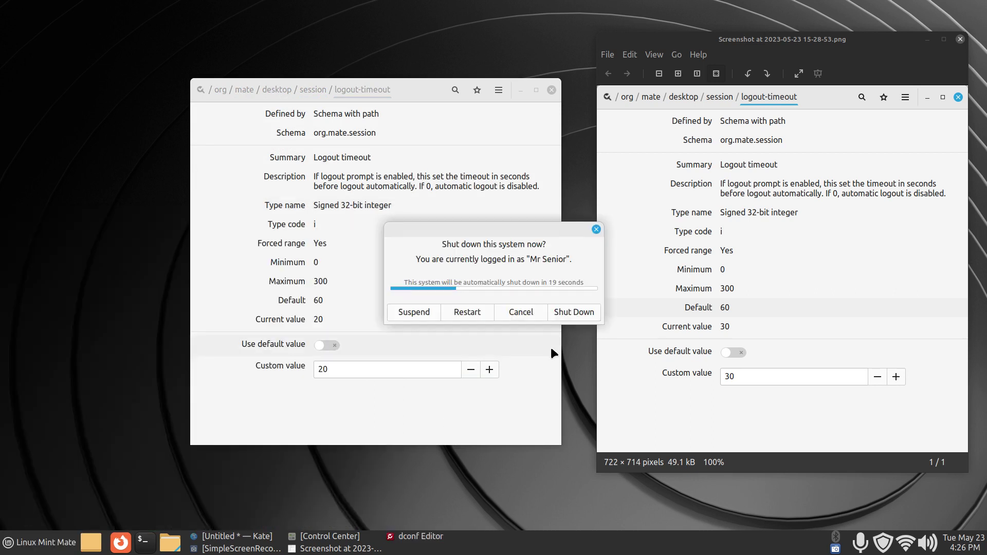
{"action": "left_click", "coordinate": [596, 229]}
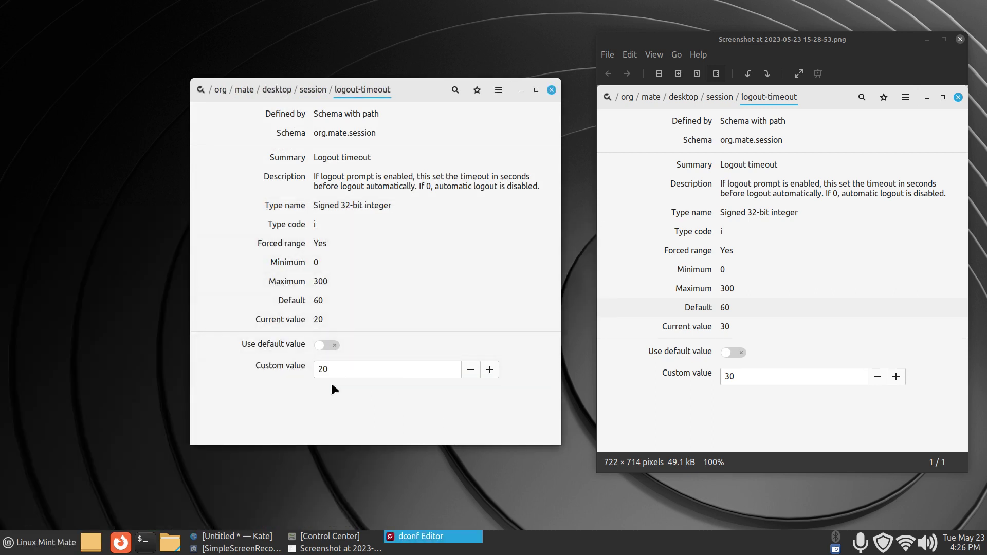
Replace the custom logout-timeout value 20 with 10 and apply it.
{"action": "left_click", "coordinate": [328, 345]}
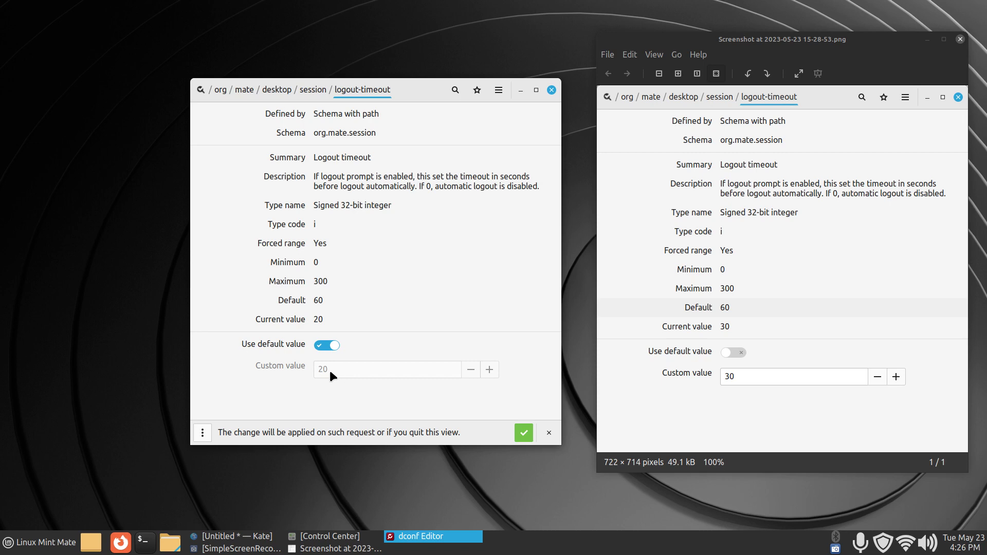
{"action": "left_click", "coordinate": [322, 343]}
{"action": "double_click", "coordinate": [331, 367]}
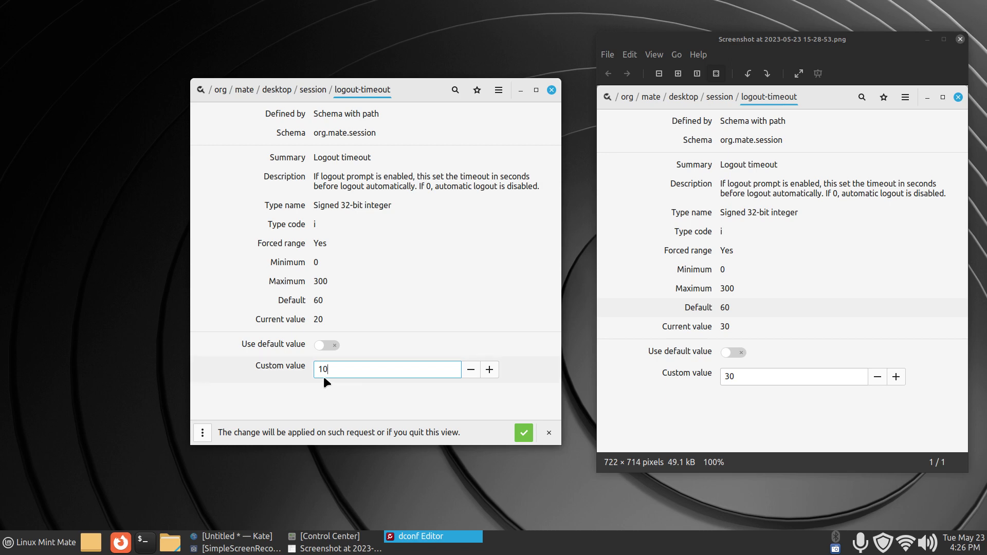
{"action": "left_click", "coordinate": [523, 433]}
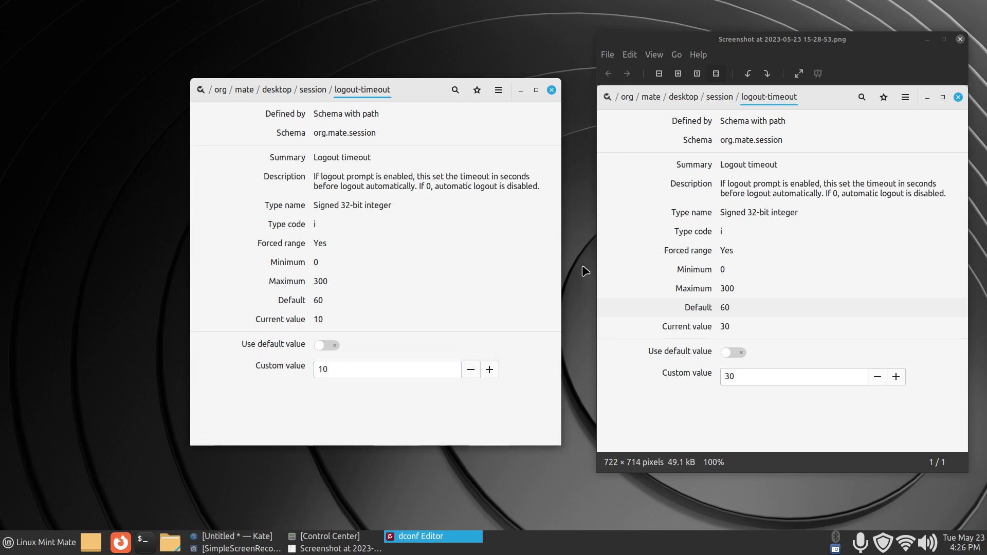
{"action": "left_click", "coordinate": [551, 90]}
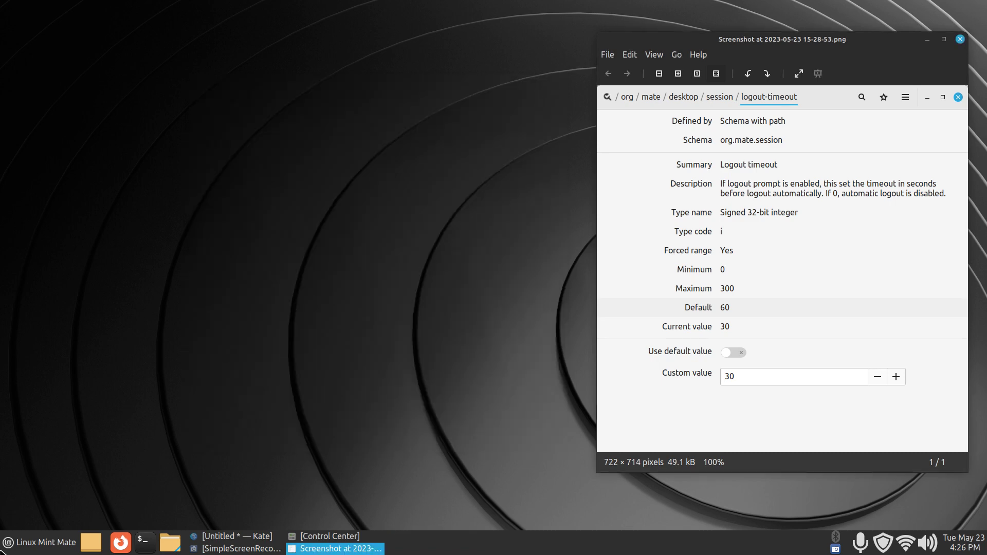
{"action": "left_click", "coordinate": [6, 548]}
{"action": "left_click", "coordinate": [21, 513]}
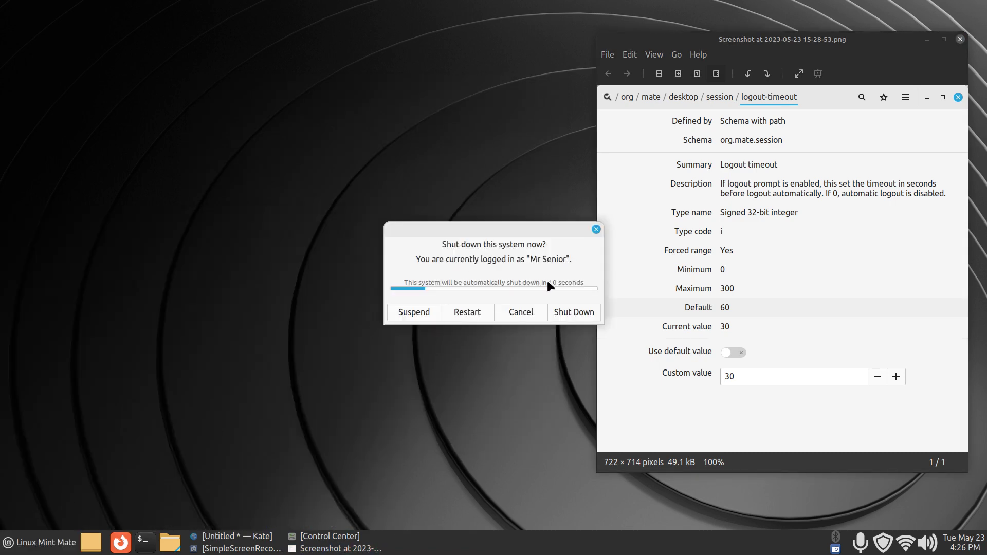
{"action": "left_click", "coordinate": [519, 316]}
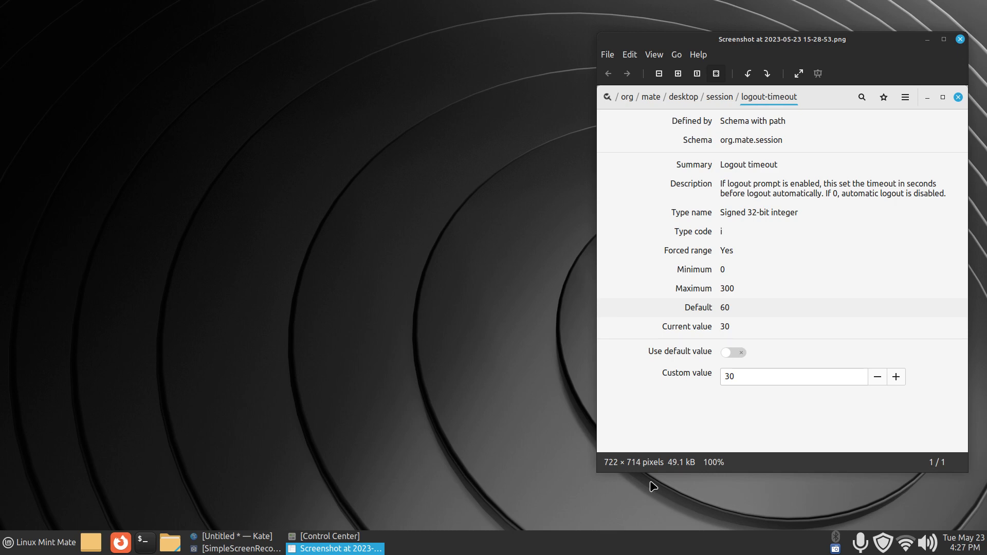
Relaunch dconf Editor via the menu search 'dc' and dismiss the welcome notice.
{"action": "left_click", "coordinate": [48, 550]}
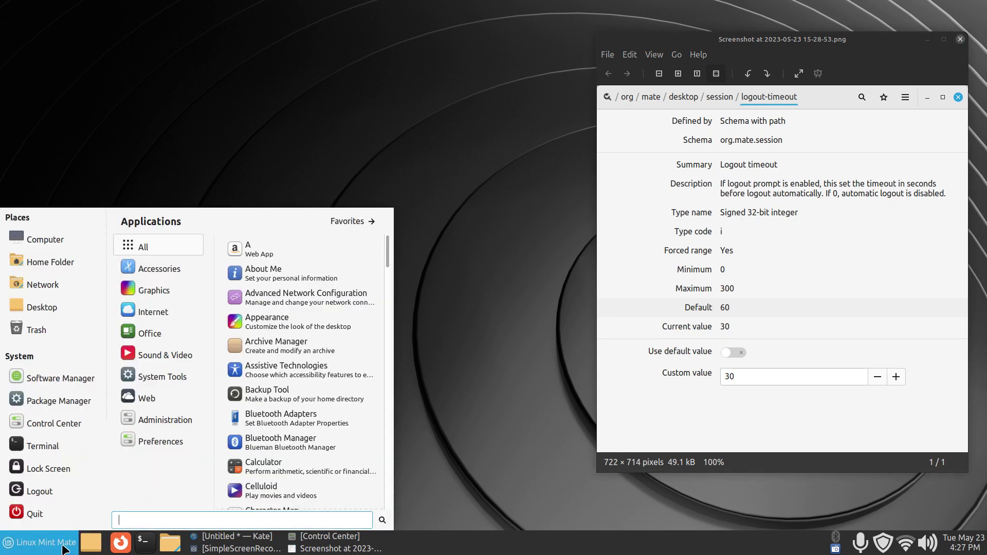
{"action": "type", "text": "dc"}
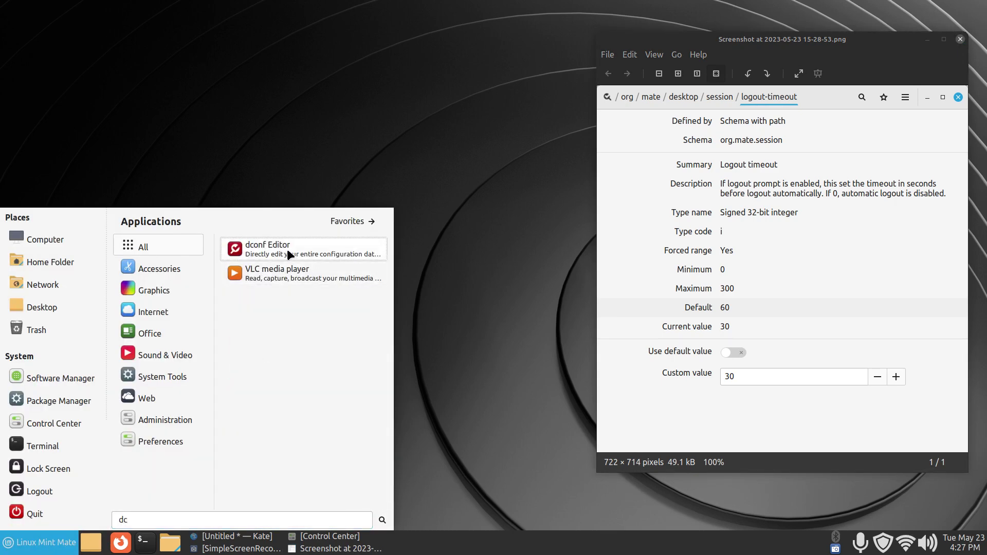
{"action": "left_click", "coordinate": [285, 247]}
{"action": "left_click", "coordinate": [495, 311]}
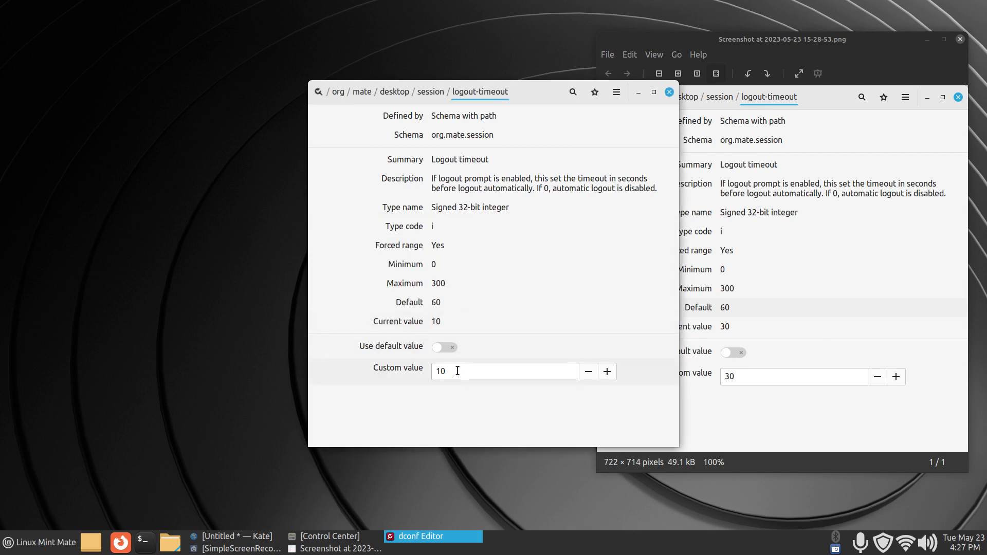
Change the custom logout-timeout value from 10 to 25 and apply it.
{"action": "left_click_drag", "start_coordinate": [453, 372], "coordinate": [434, 371]}
{"action": "type", "text": "25"}
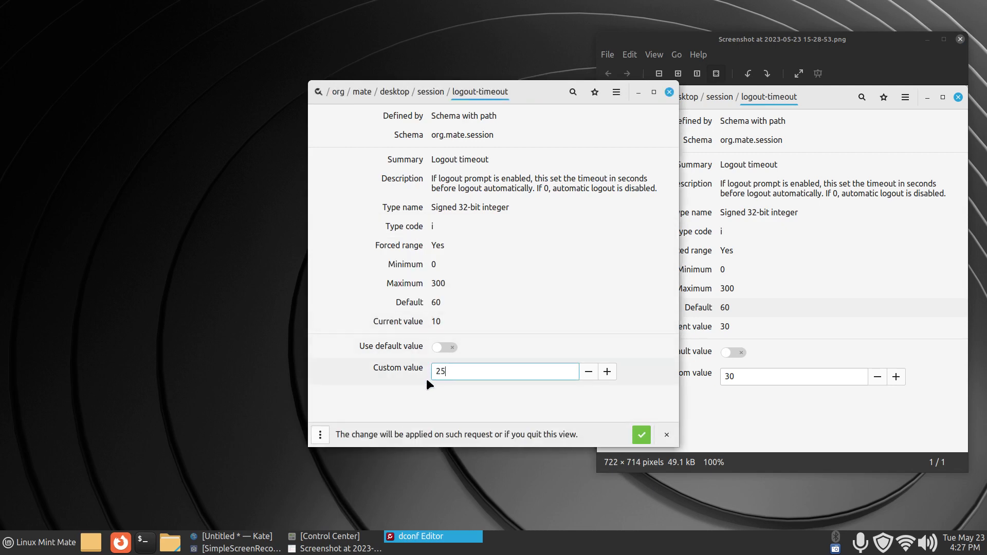
{"action": "left_click", "coordinate": [639, 435]}
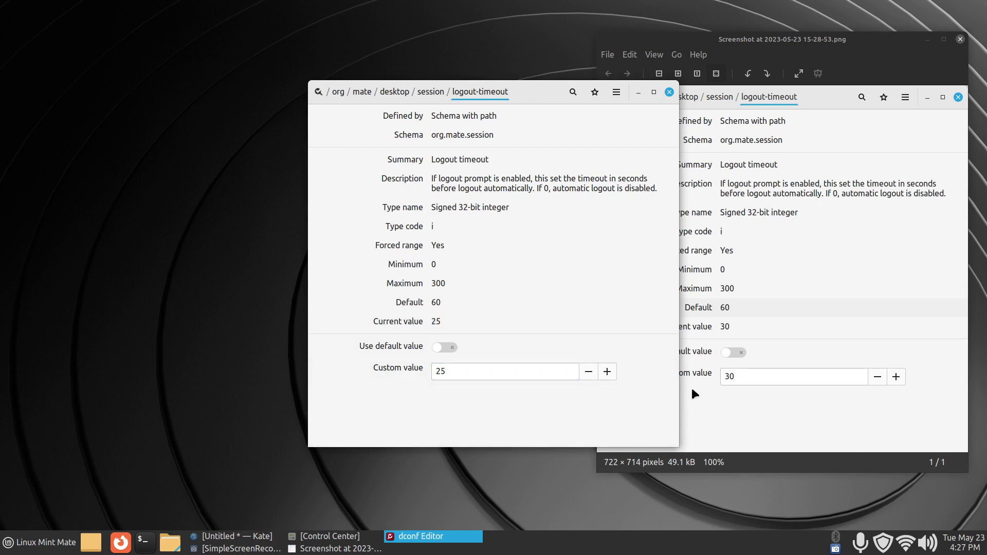
Close dconf Editor, then bring up the shutdown prompt to check the 25-second countdown and cancel.
{"action": "left_click", "coordinate": [669, 91]}
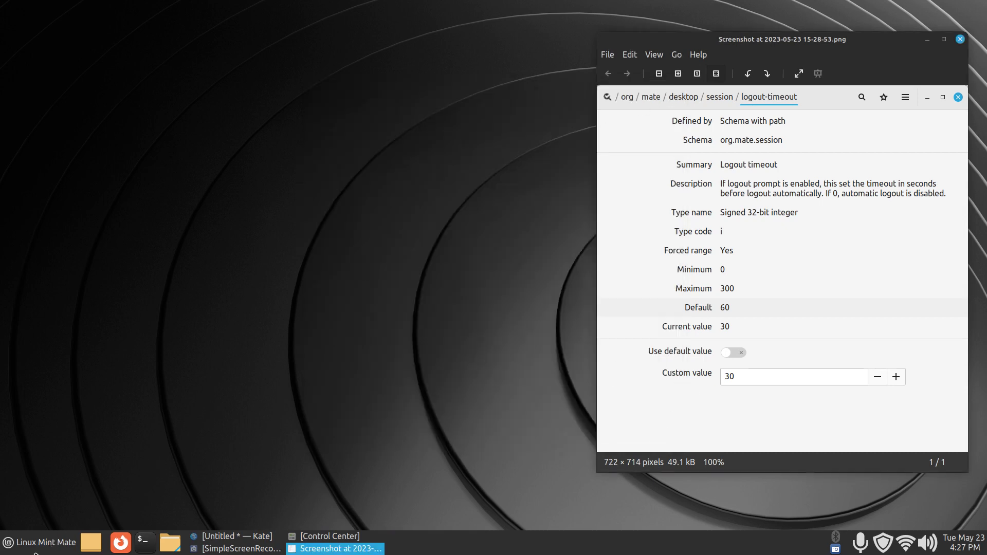
{"action": "left_click", "coordinate": [13, 545]}
{"action": "left_click", "coordinate": [24, 514]}
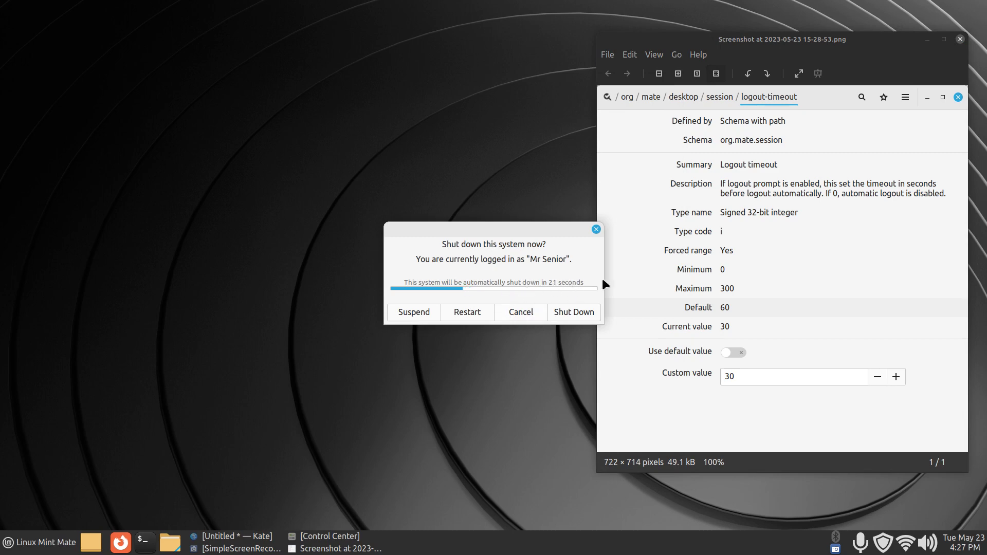
{"action": "left_click", "coordinate": [520, 313]}
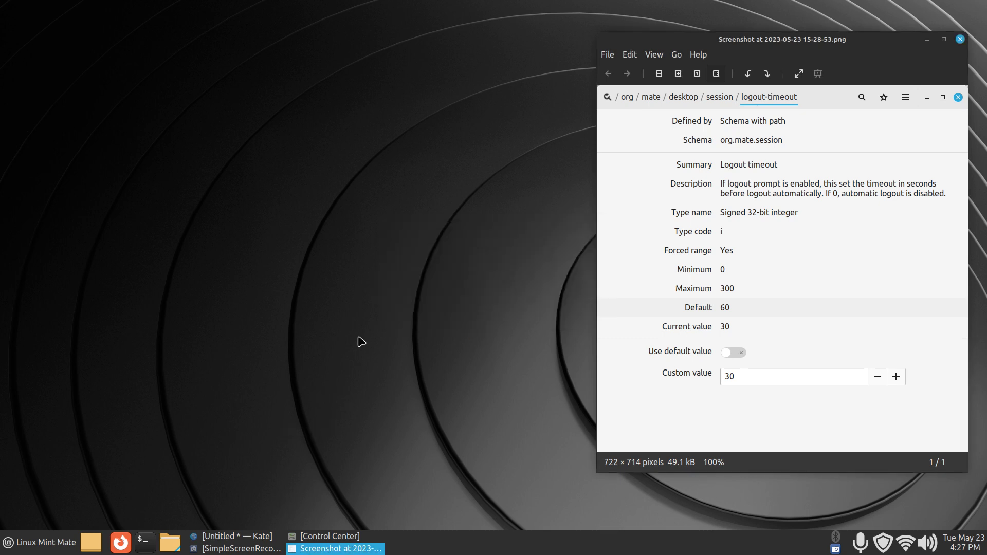
Open and dismiss the shutdown prompt again, then close the screenshot viewer.
{"action": "left_click", "coordinate": [31, 545]}
{"action": "left_click", "coordinate": [53, 512]}
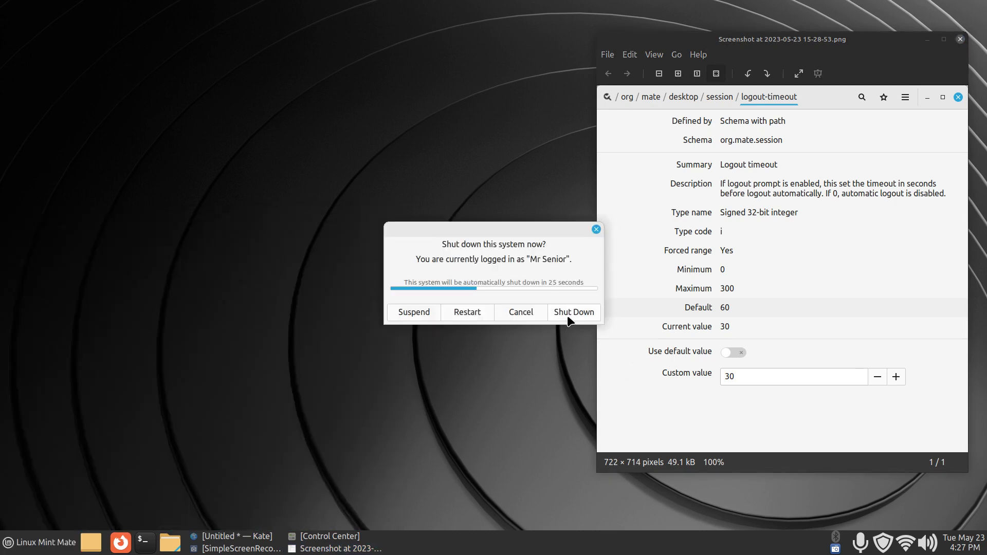
{"action": "left_click", "coordinate": [597, 229]}
{"action": "left_click_drag", "start_coordinate": [839, 51], "coordinate": [804, 58]}
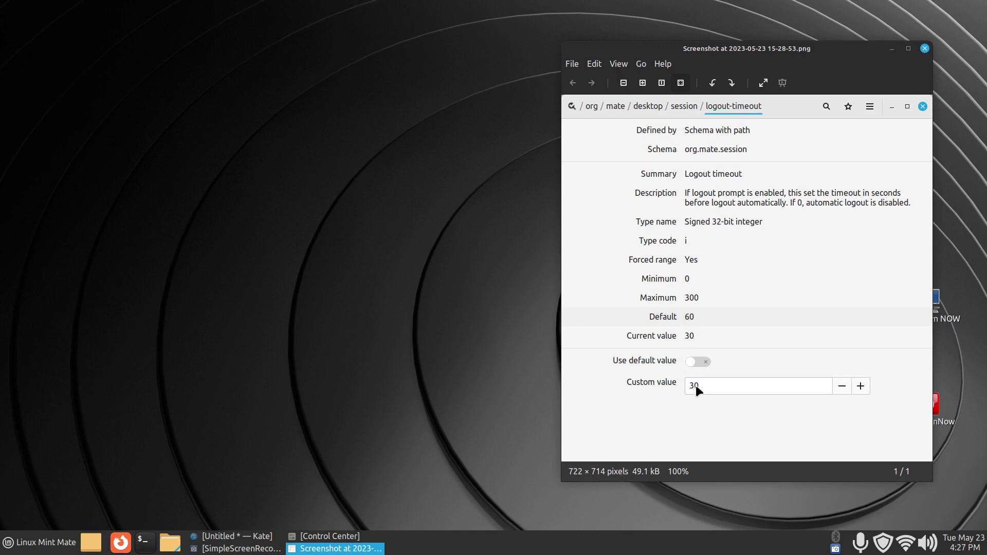
{"action": "left_click", "coordinate": [925, 48]}
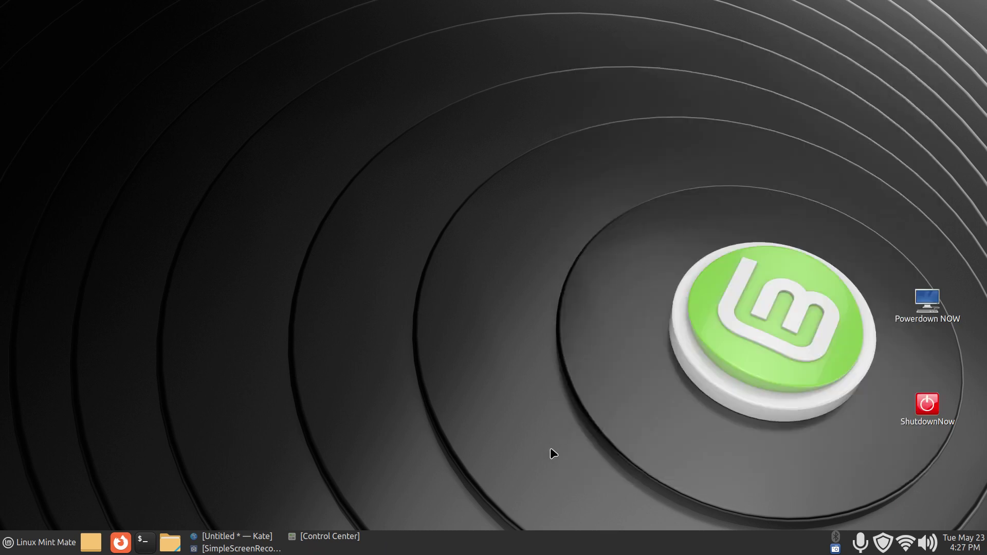